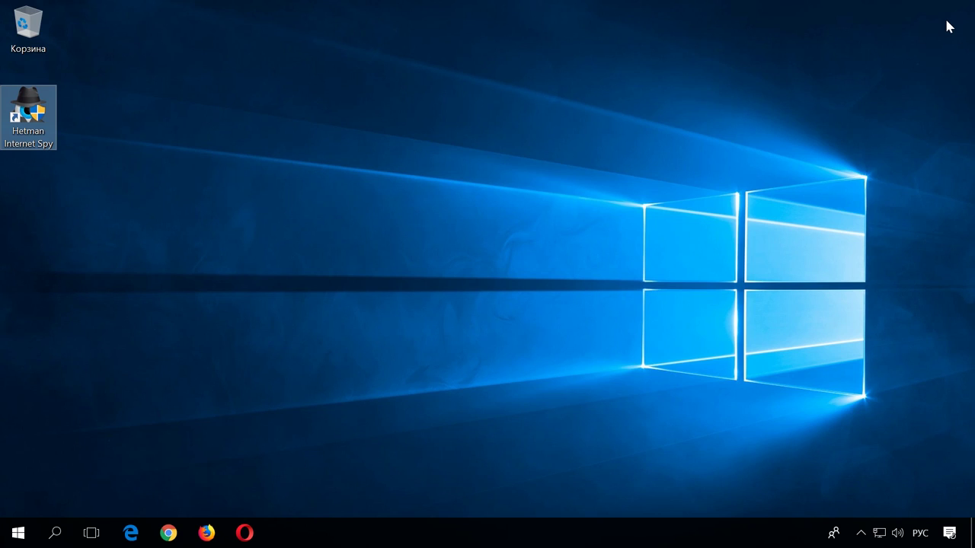
- Open Google Chrome and display its full browsing history
{"action": "left_click", "coordinate": [169, 534]}
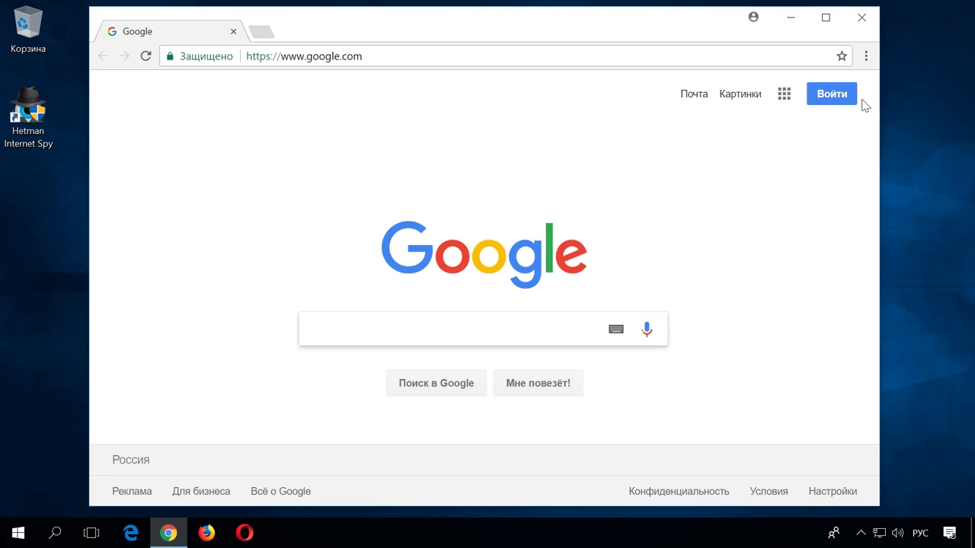
{"action": "left_click", "coordinate": [866, 56]}
{"action": "mouse_move", "coordinate": [798, 163]}
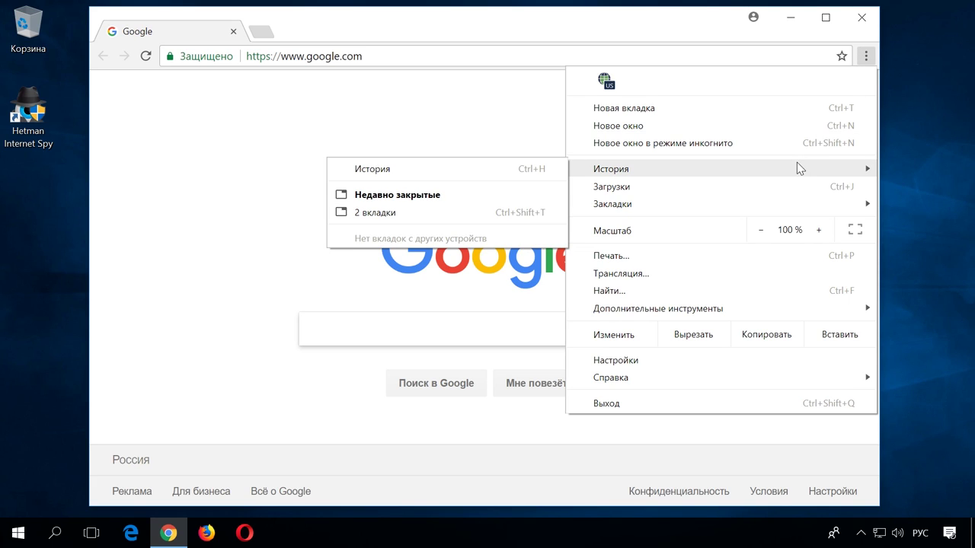
{"action": "left_click", "coordinate": [494, 176]}
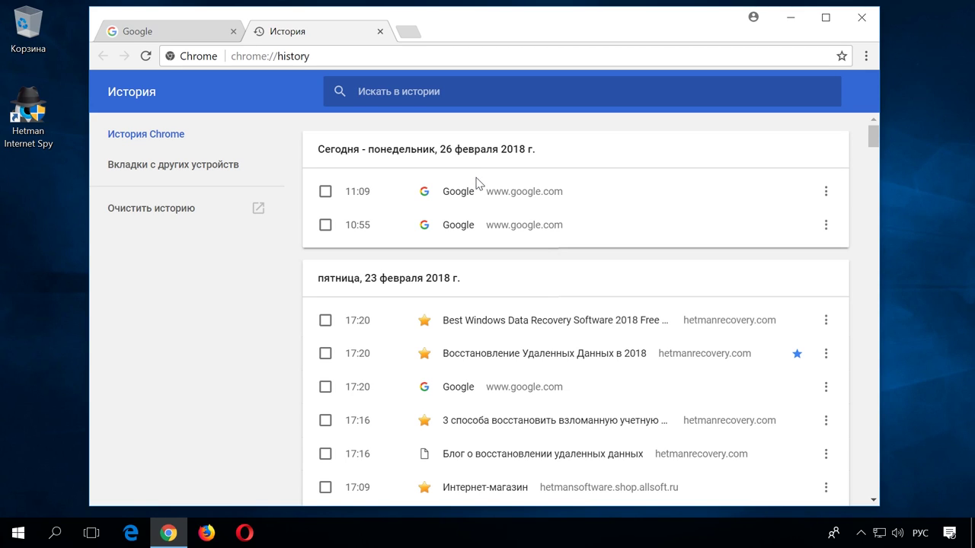
- Examine the visited sites in the Chrome history down to the oldest entries, and close the browser
{"action": "scroll", "coordinate": [476, 183], "scroll_direction": "down", "scroll_amount": 4}
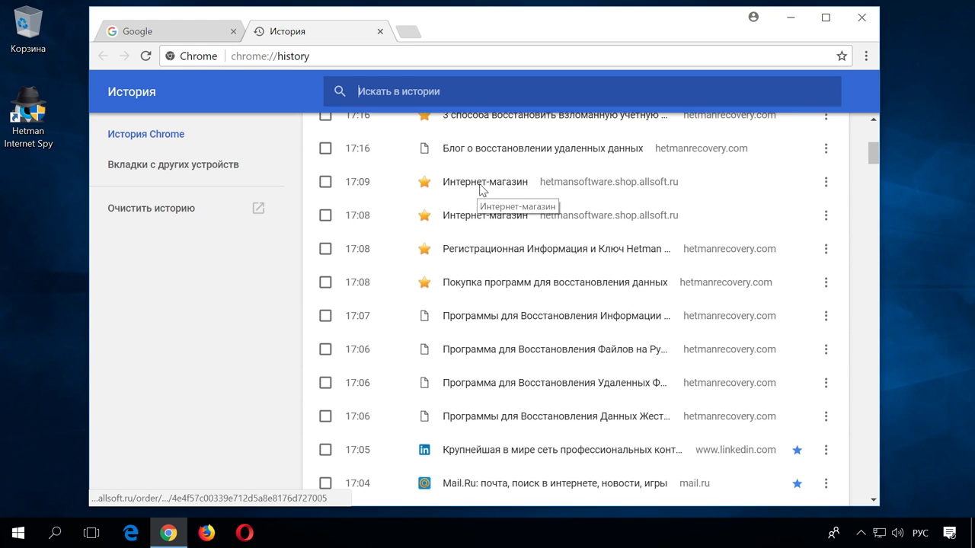
{"action": "scroll", "coordinate": [480, 191], "scroll_direction": "down", "scroll_amount": 3}
{"action": "scroll", "coordinate": [485, 195], "scroll_direction": "down", "scroll_amount": 5}
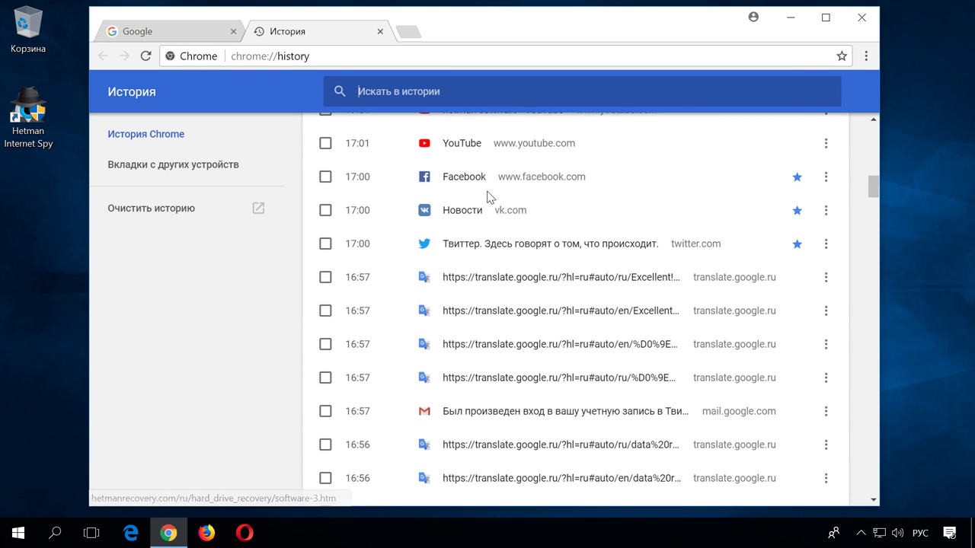
{"action": "scroll", "coordinate": [490, 198], "scroll_direction": "down", "scroll_amount": 5}
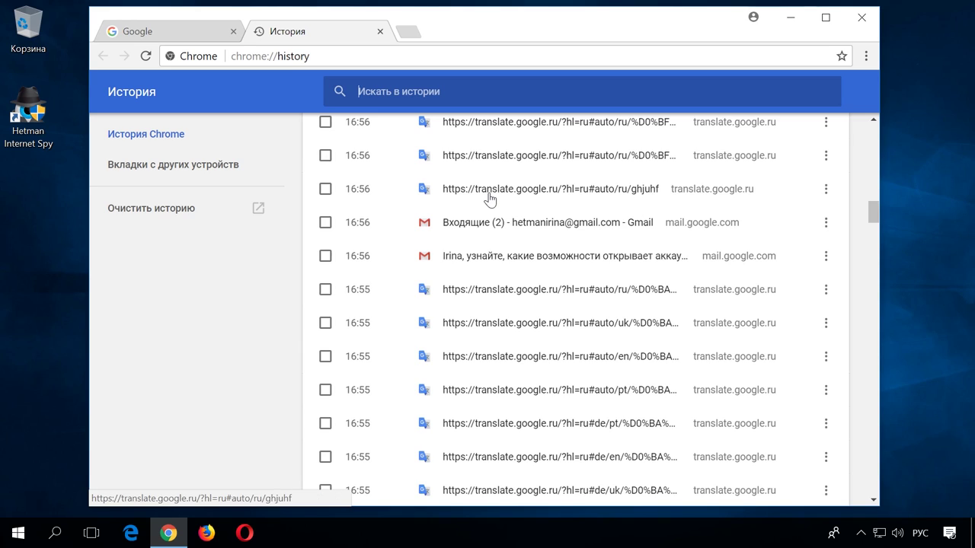
{"action": "scroll", "coordinate": [490, 198], "scroll_direction": "down", "scroll_amount": 5}
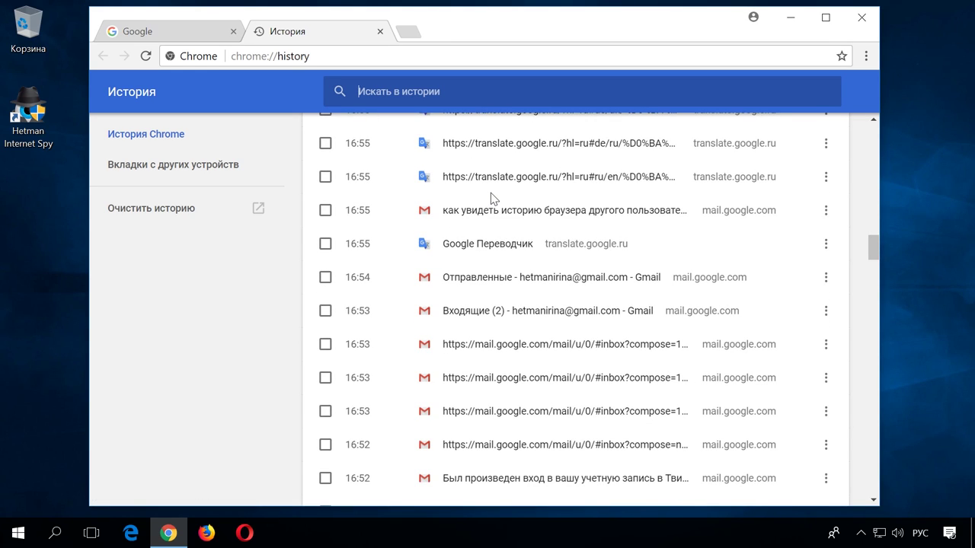
{"action": "scroll", "coordinate": [493, 198], "scroll_direction": "down", "scroll_amount": 4}
{"action": "scroll", "coordinate": [491, 197], "scroll_direction": "down", "scroll_amount": 3}
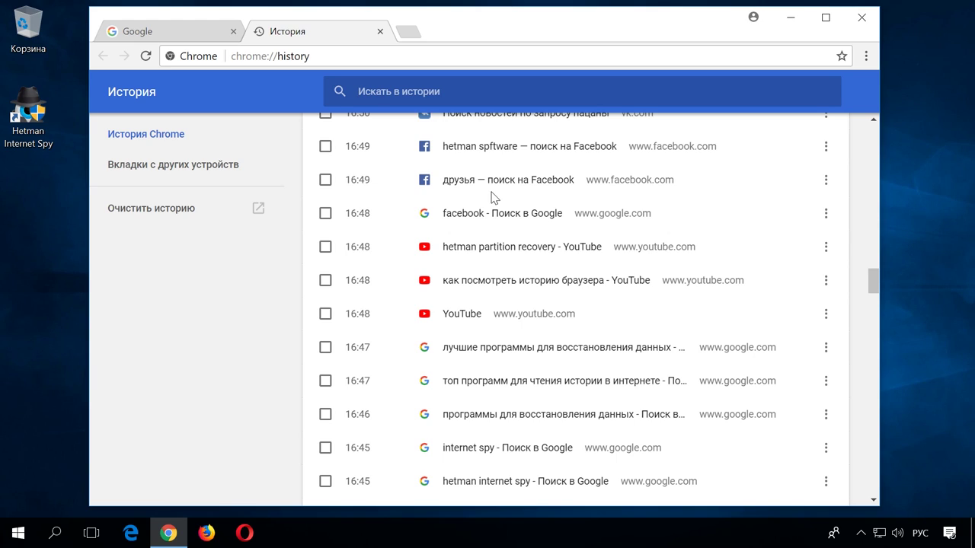
{"action": "scroll", "coordinate": [493, 198], "scroll_direction": "down", "scroll_amount": 5}
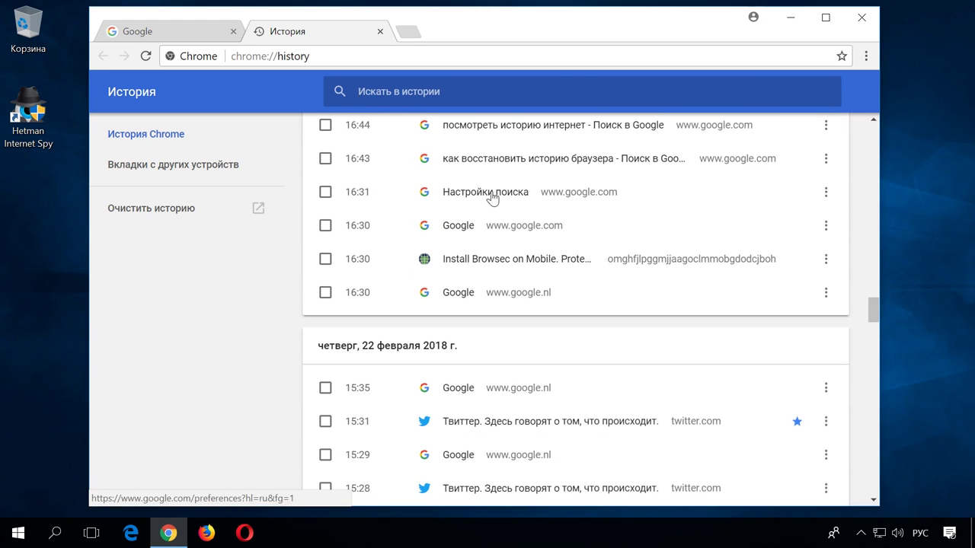
{"action": "scroll", "coordinate": [491, 196], "scroll_direction": "down", "scroll_amount": 4}
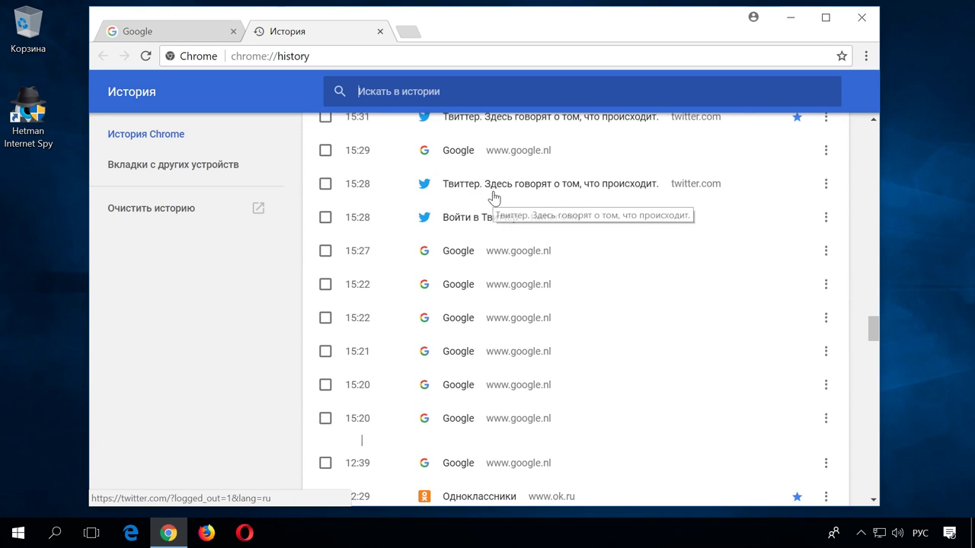
{"action": "scroll", "coordinate": [494, 198], "scroll_direction": "down", "scroll_amount": 5}
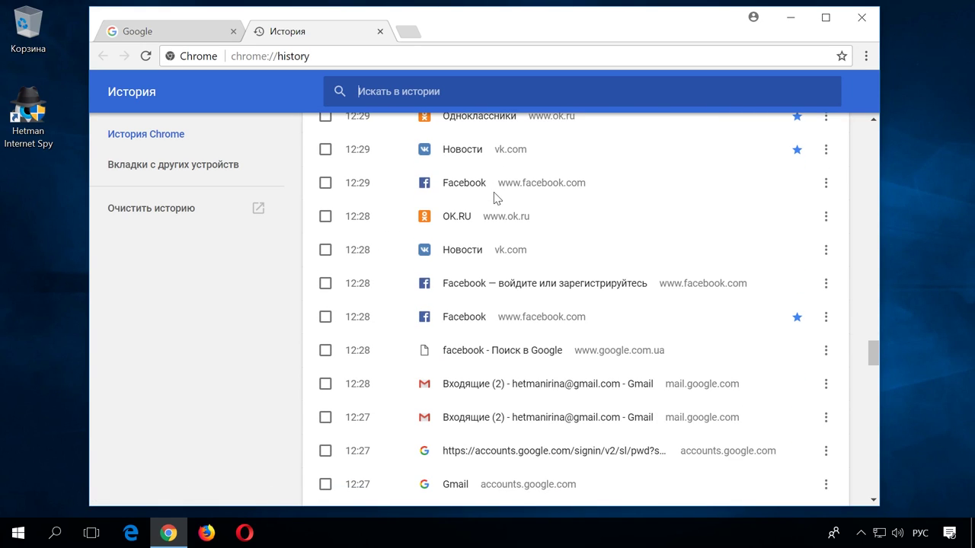
{"action": "scroll", "coordinate": [495, 197], "scroll_direction": "down", "scroll_amount": 4}
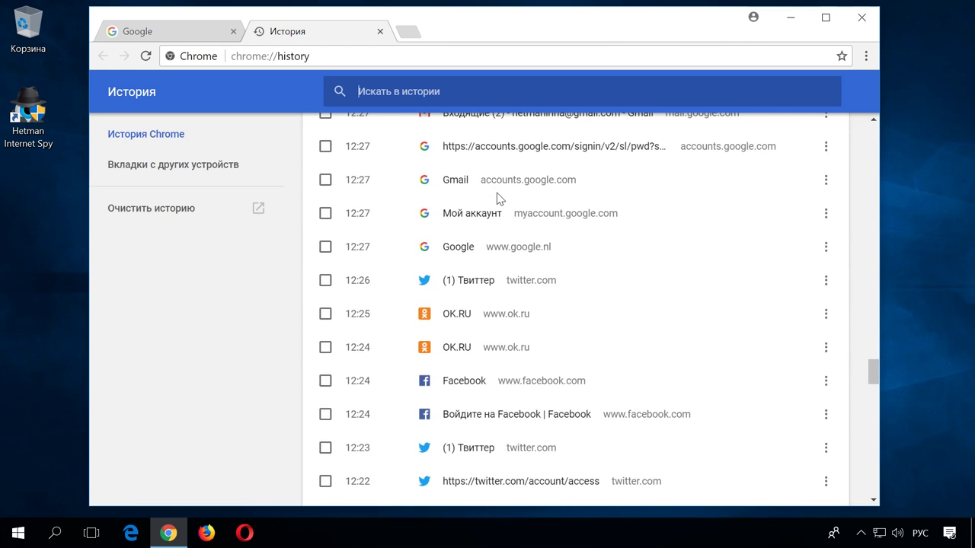
{"action": "scroll", "coordinate": [501, 198], "scroll_direction": "down", "scroll_amount": 6}
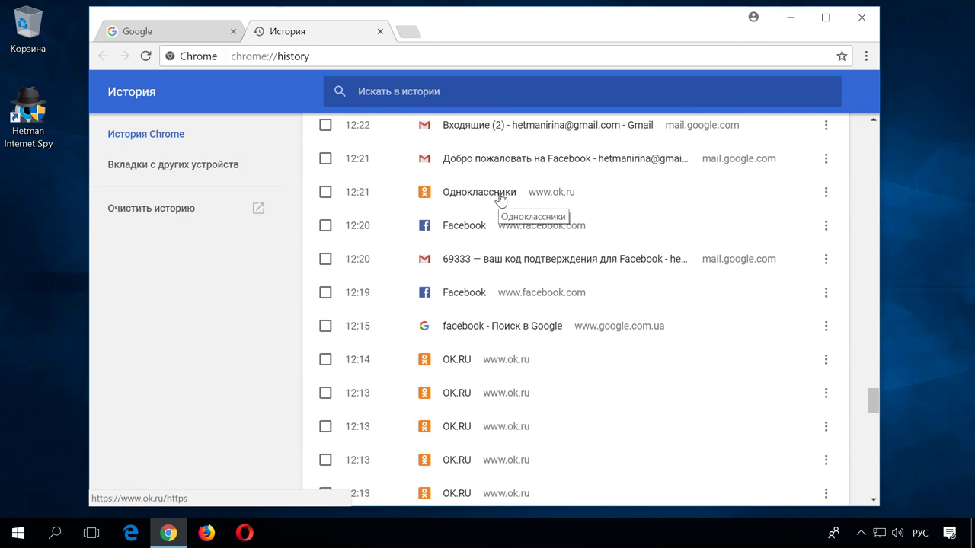
{"action": "scroll", "coordinate": [500, 199], "scroll_direction": "down", "scroll_amount": 5}
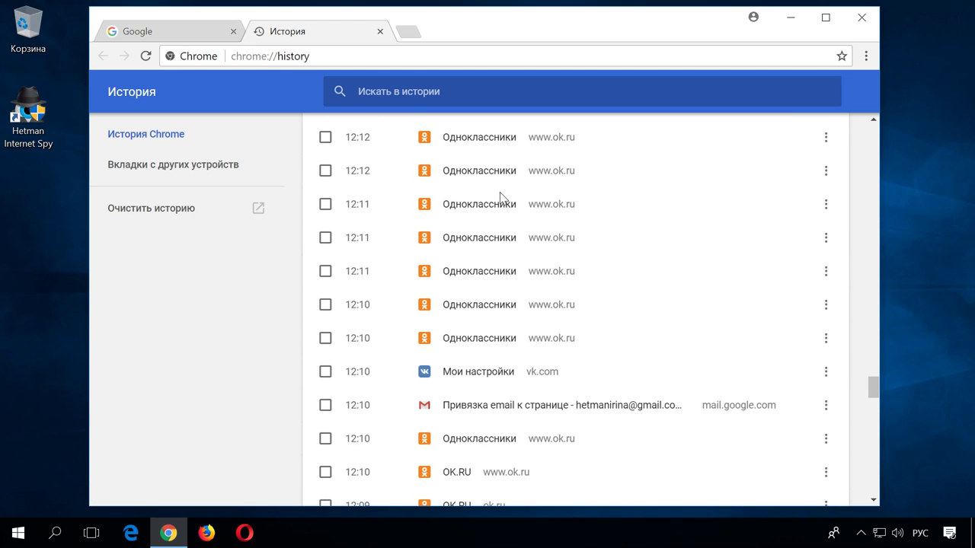
{"action": "scroll", "coordinate": [501, 198], "scroll_direction": "down", "scroll_amount": 4}
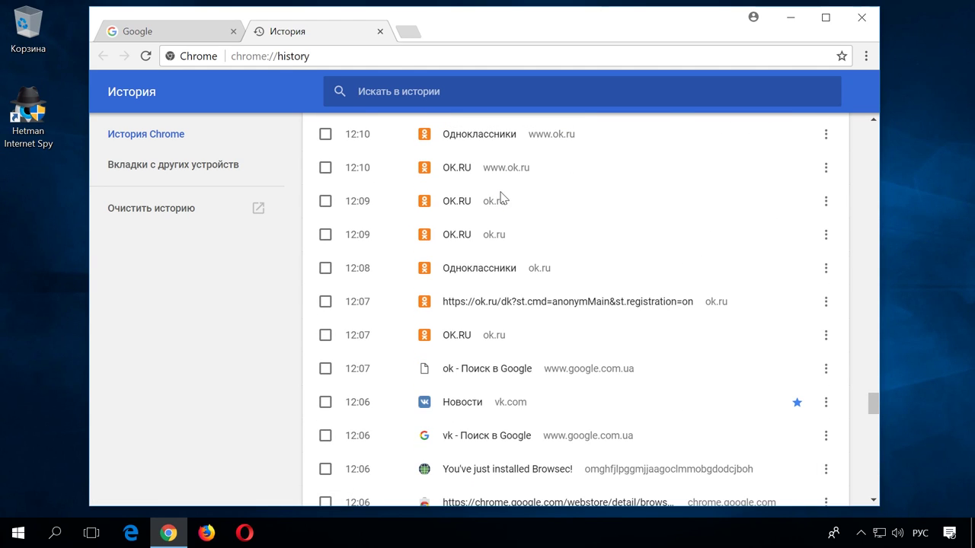
{"action": "scroll", "coordinate": [501, 198], "scroll_direction": "down", "scroll_amount": 5}
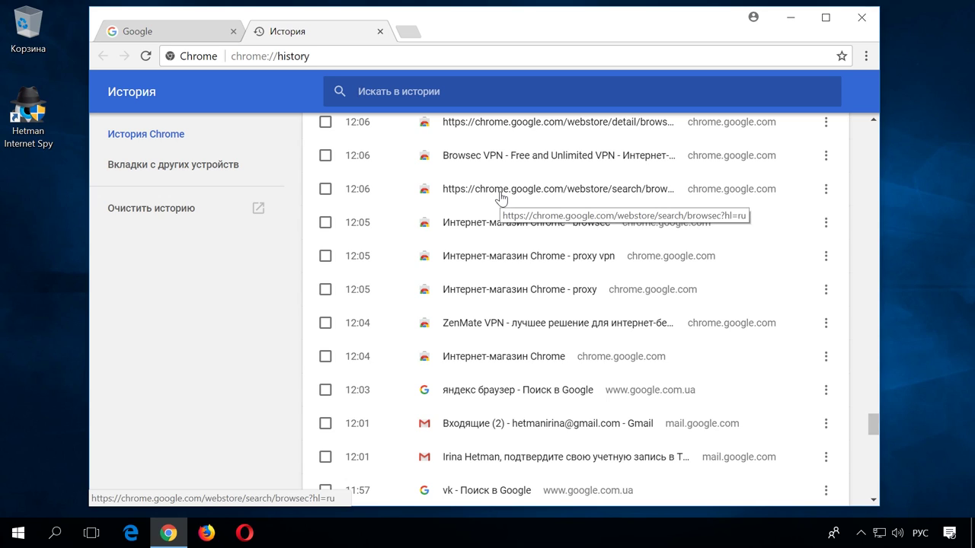
{"action": "scroll", "coordinate": [501, 198], "scroll_direction": "down", "scroll_amount": 8}
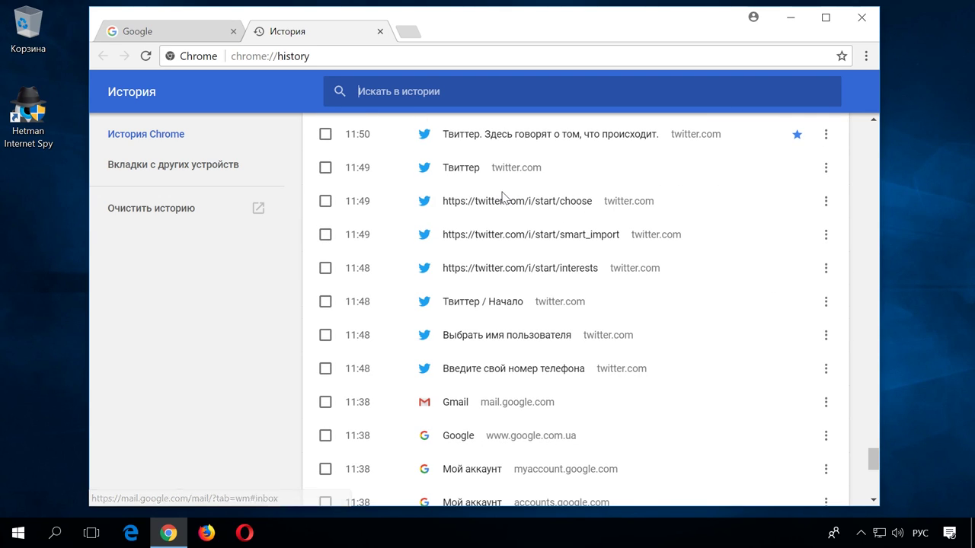
{"action": "scroll", "coordinate": [503, 197], "scroll_direction": "down", "scroll_amount": 4}
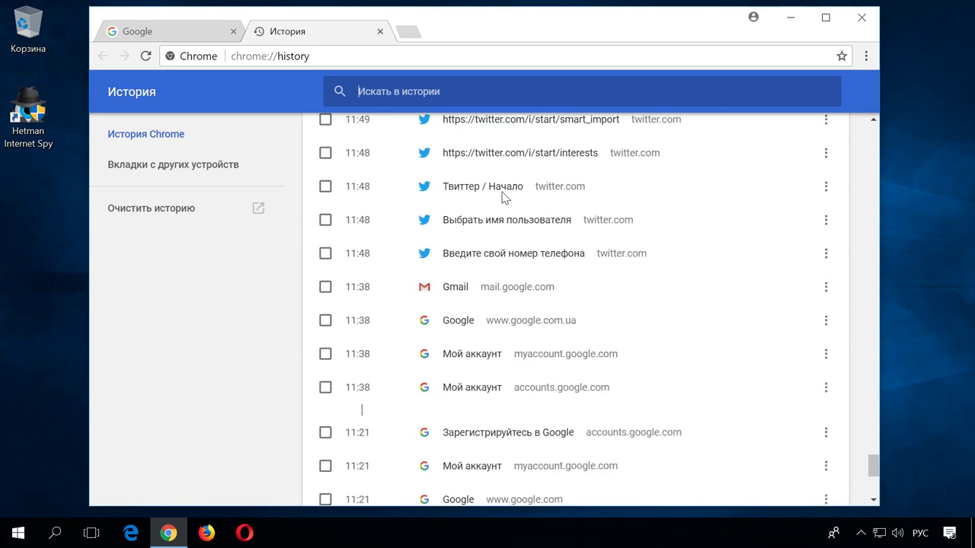
{"action": "scroll", "coordinate": [503, 198], "scroll_direction": "down", "scroll_amount": 2}
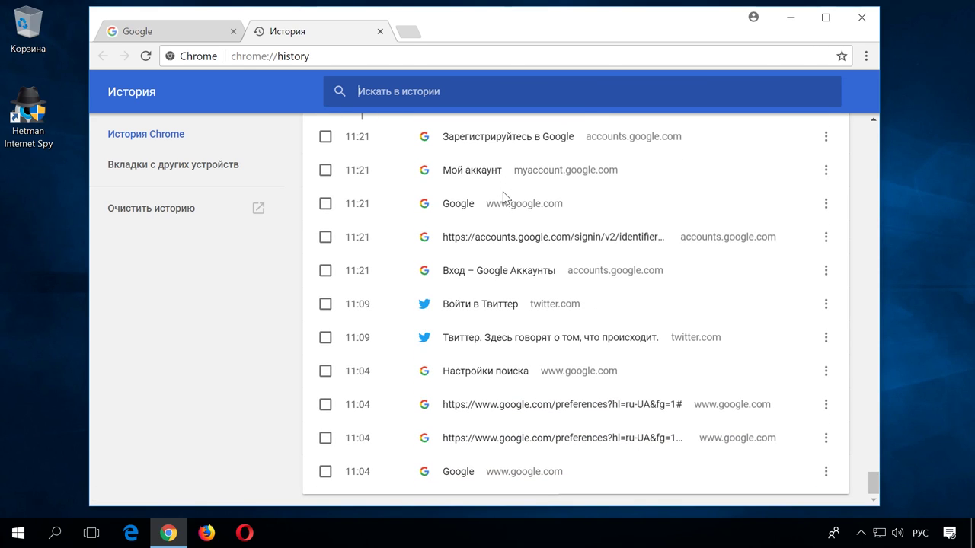
{"action": "left_click", "coordinate": [861, 17]}
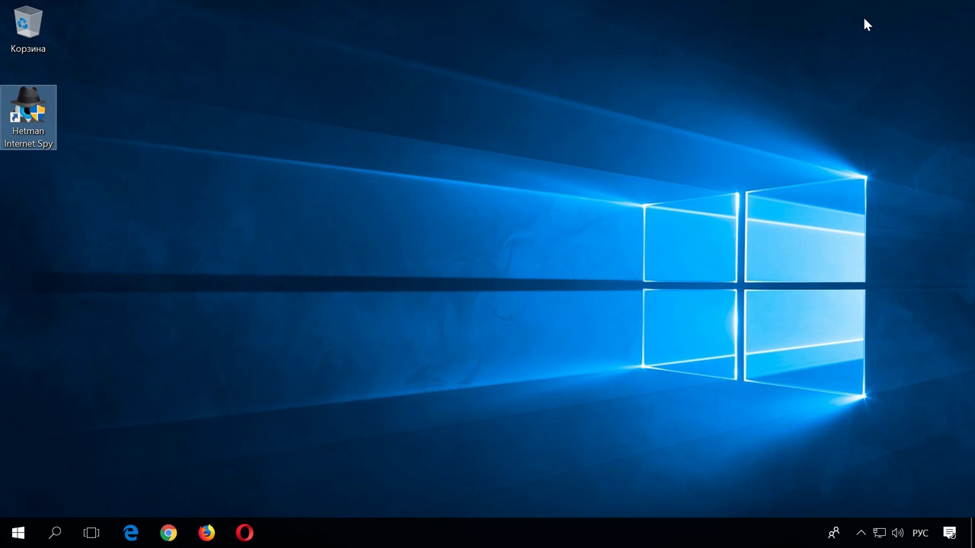
- Launch Hetman Internet Spy, run the system analysis, and open the Google Chrome data of the last listed user
{"action": "double_click", "coordinate": [39, 114]}
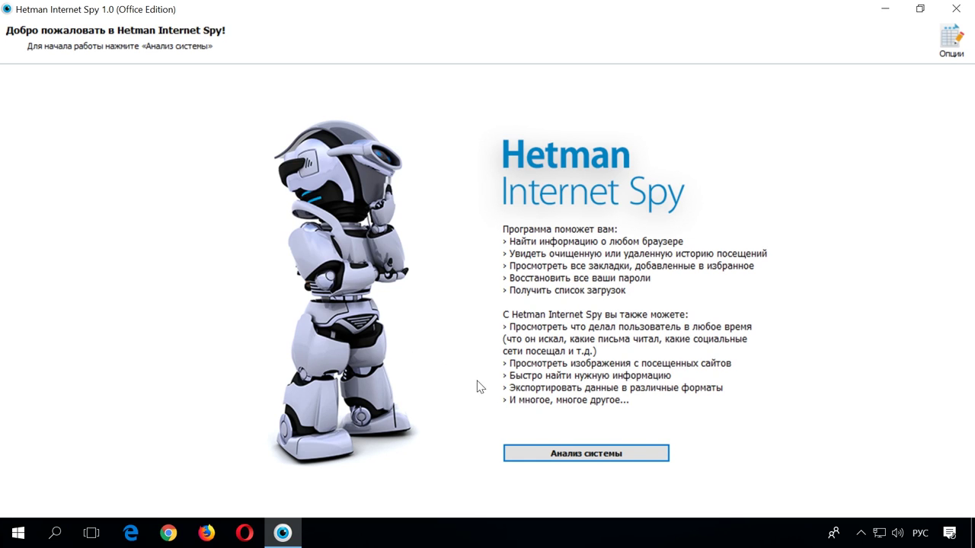
{"action": "left_click", "coordinate": [659, 459]}
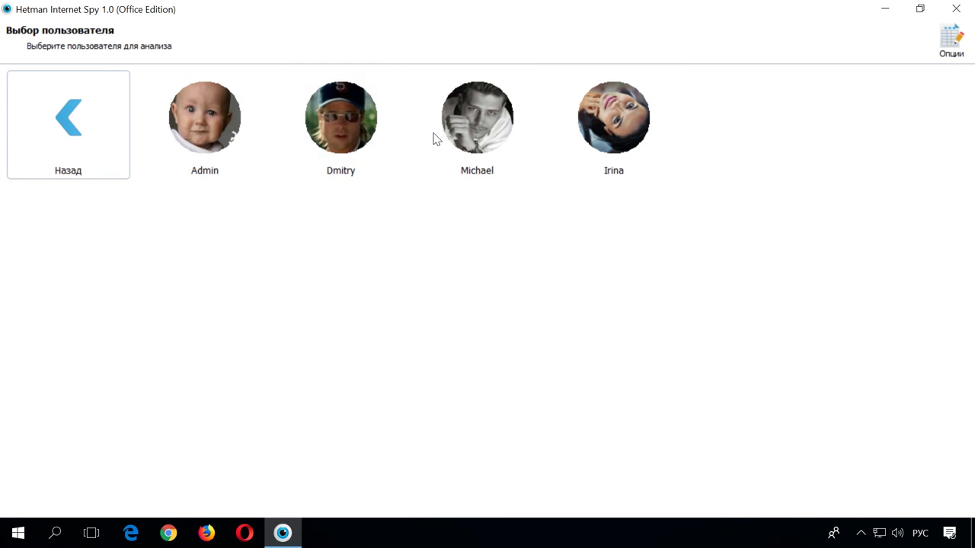
{"action": "left_click", "coordinate": [604, 138]}
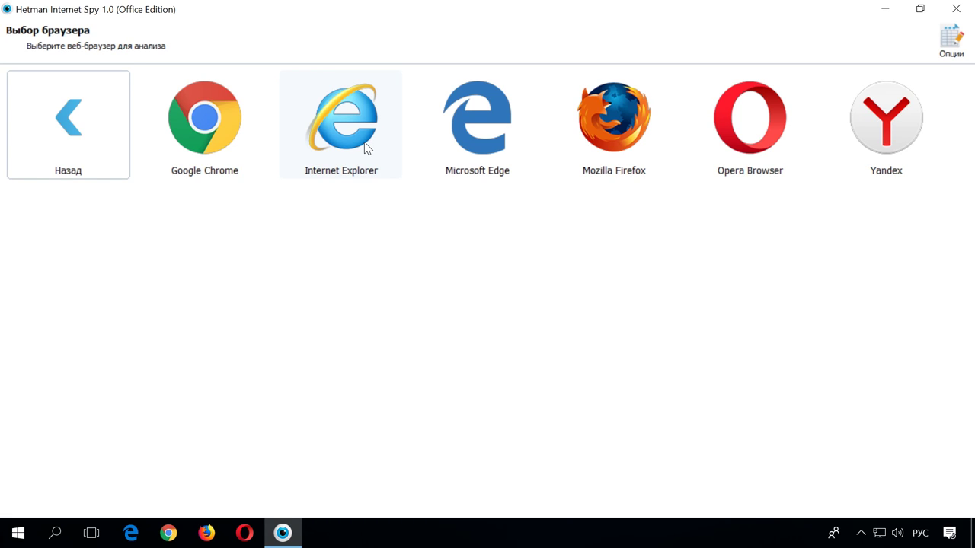
{"action": "left_click", "coordinate": [219, 128]}
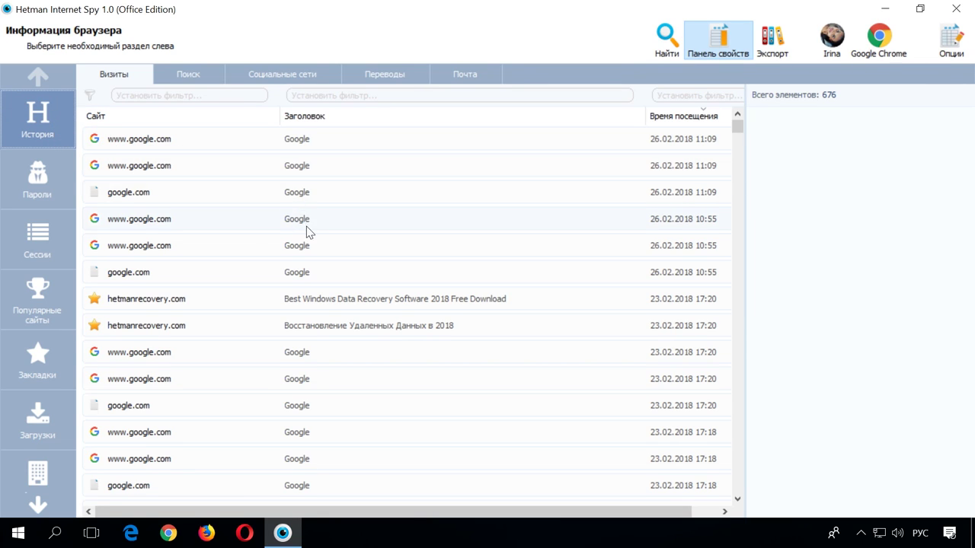
- Look through the recorded visits and show the properties of the 23.02.2018 17:00 hetmanrecovery.com visit just above the Facebook entries
{"action": "scroll", "coordinate": [309, 244], "scroll_direction": "down", "scroll_amount": 6}
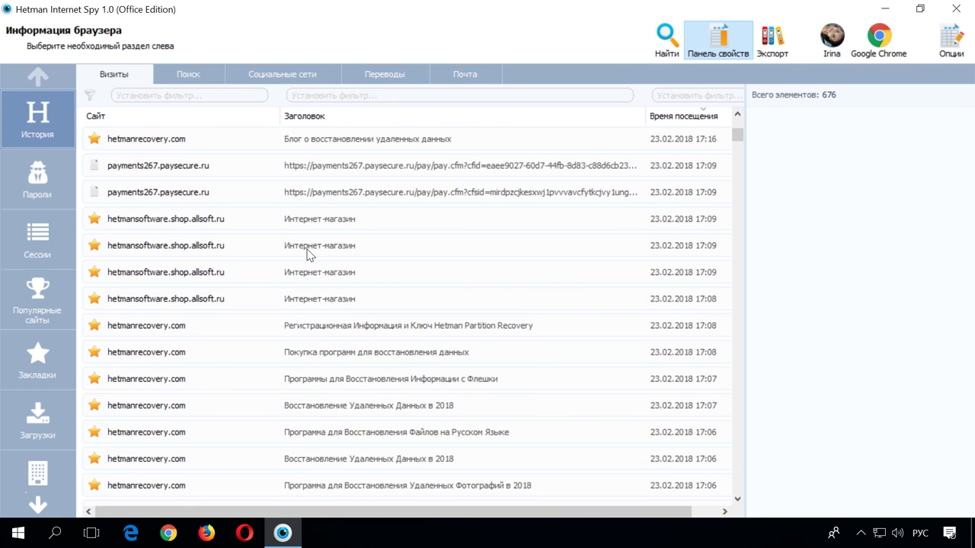
{"action": "scroll", "coordinate": [309, 253], "scroll_direction": "down", "scroll_amount": 6}
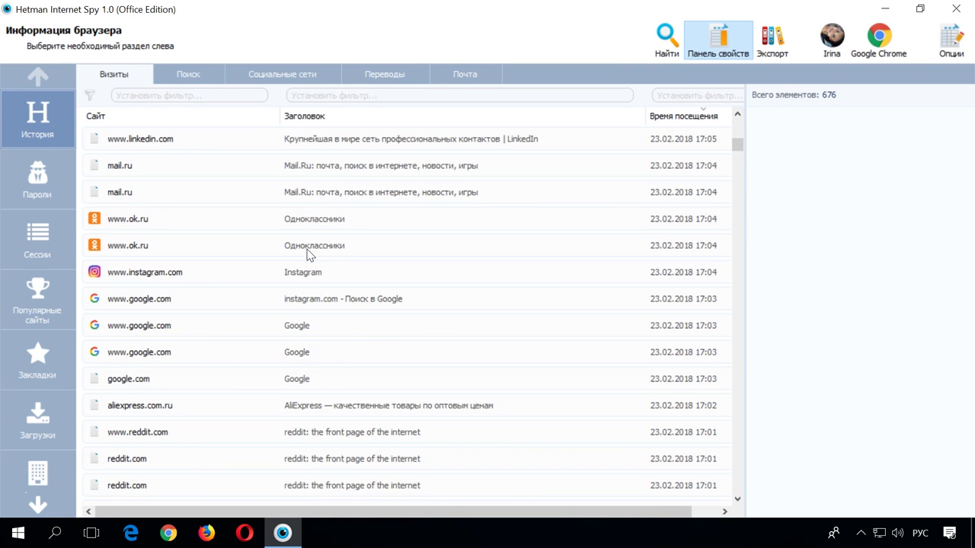
{"action": "scroll", "coordinate": [309, 253], "scroll_direction": "down", "scroll_amount": 6}
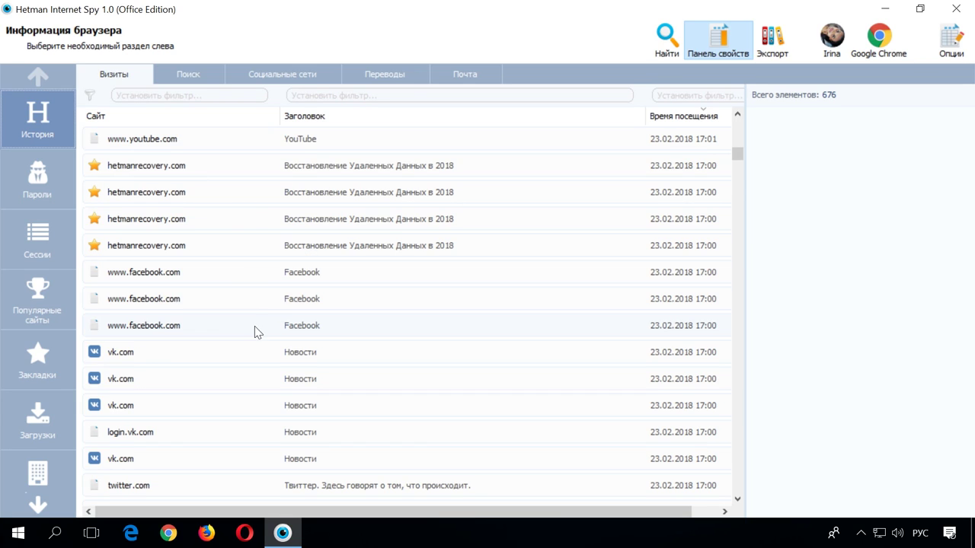
{"action": "left_click", "coordinate": [208, 251]}
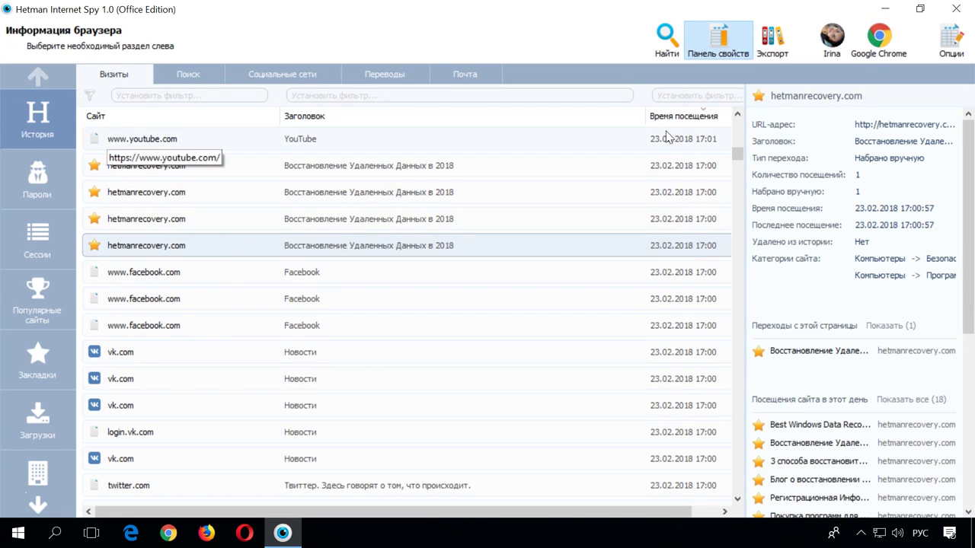
- Narrow the Заголовок column and filter the visits by the category "Для взрослых"
{"action": "left_click_drag", "start_coordinate": [644, 116], "coordinate": [603, 120]}
{"action": "left_click", "coordinate": [725, 96]}
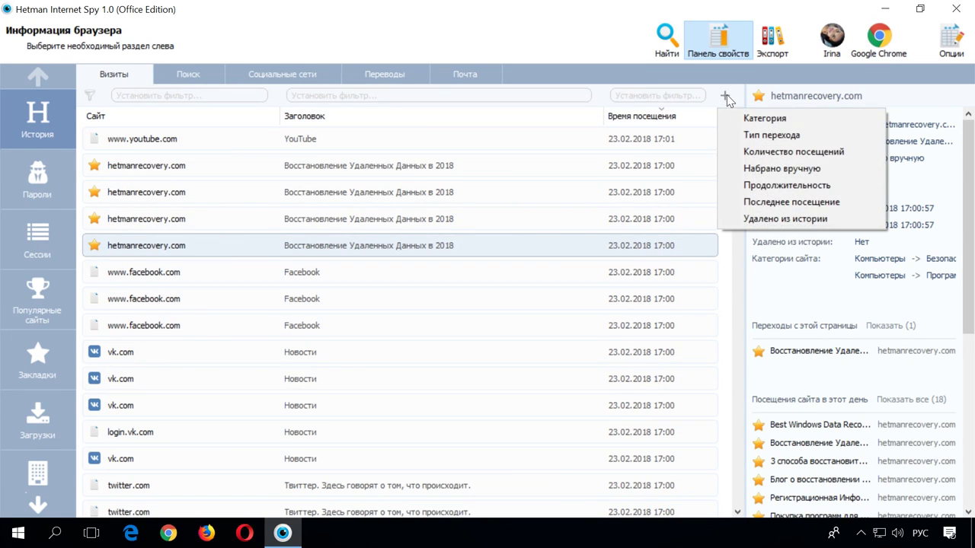
{"action": "left_click", "coordinate": [766, 120]}
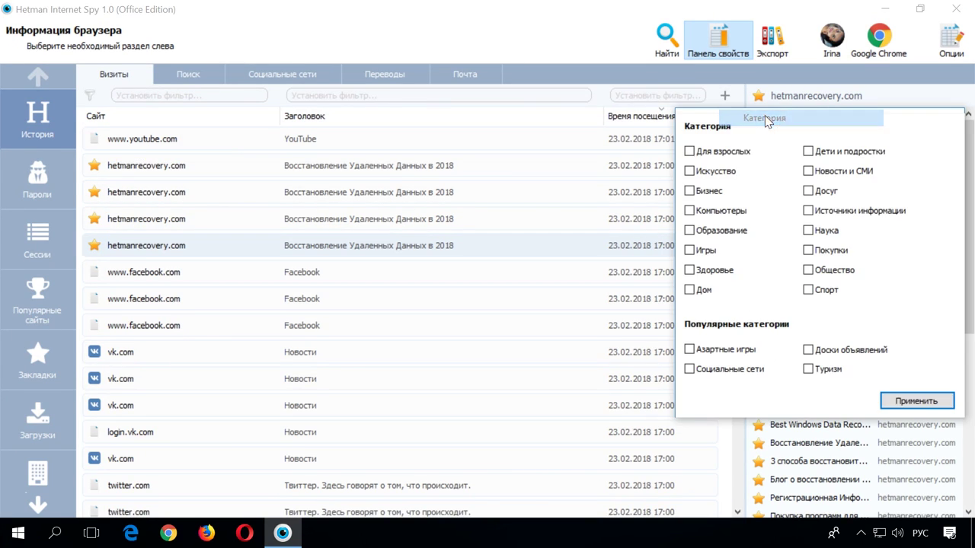
{"action": "left_click", "coordinate": [715, 154]}
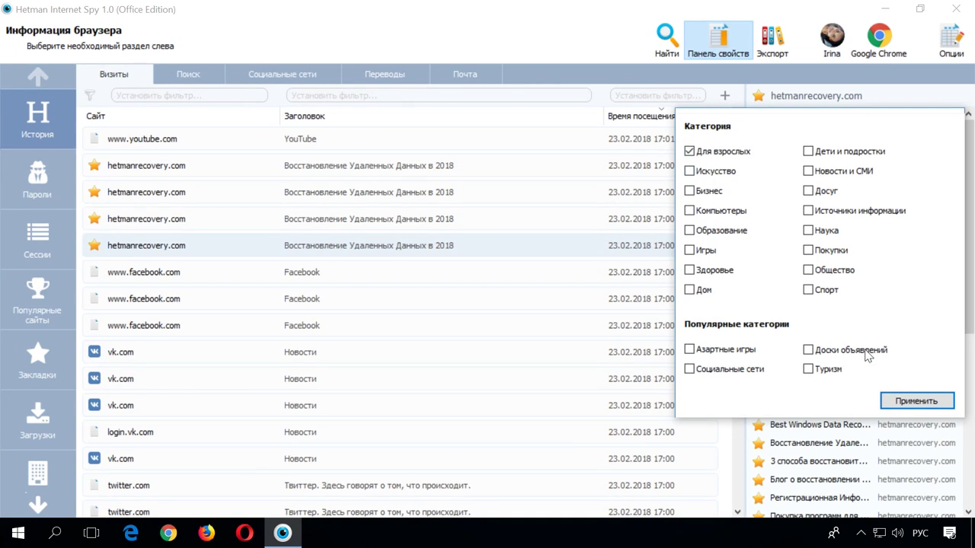
{"action": "left_click", "coordinate": [885, 398]}
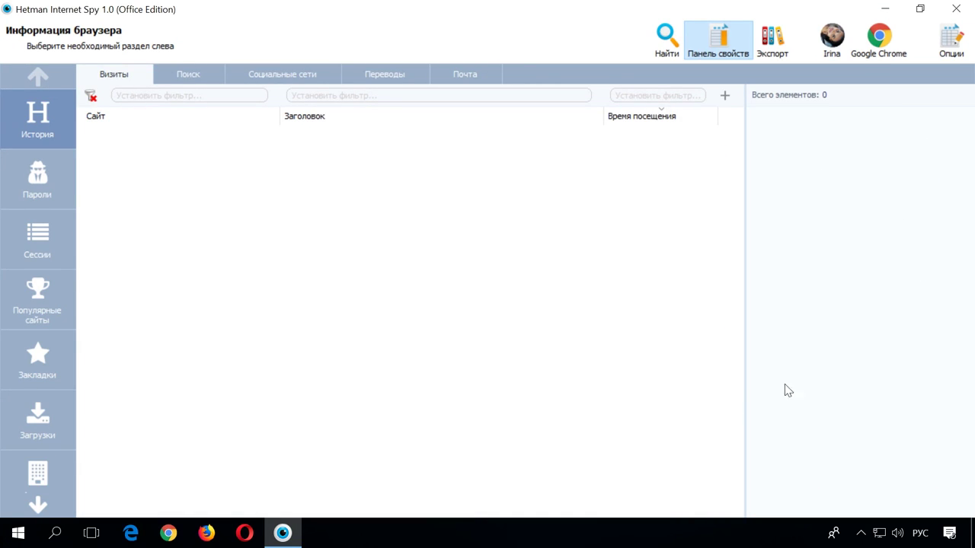
- Clear the category filter and look through the complete list of visits
{"action": "left_click", "coordinate": [90, 97]}
{"action": "scroll", "coordinate": [244, 242], "scroll_direction": "down", "scroll_amount": 15}
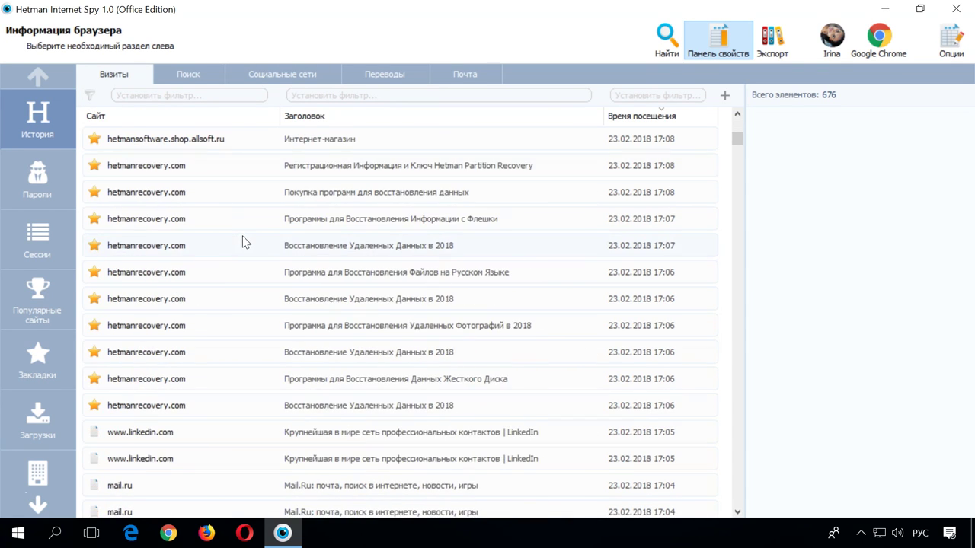
{"action": "scroll", "coordinate": [245, 243], "scroll_direction": "down", "scroll_amount": 3}
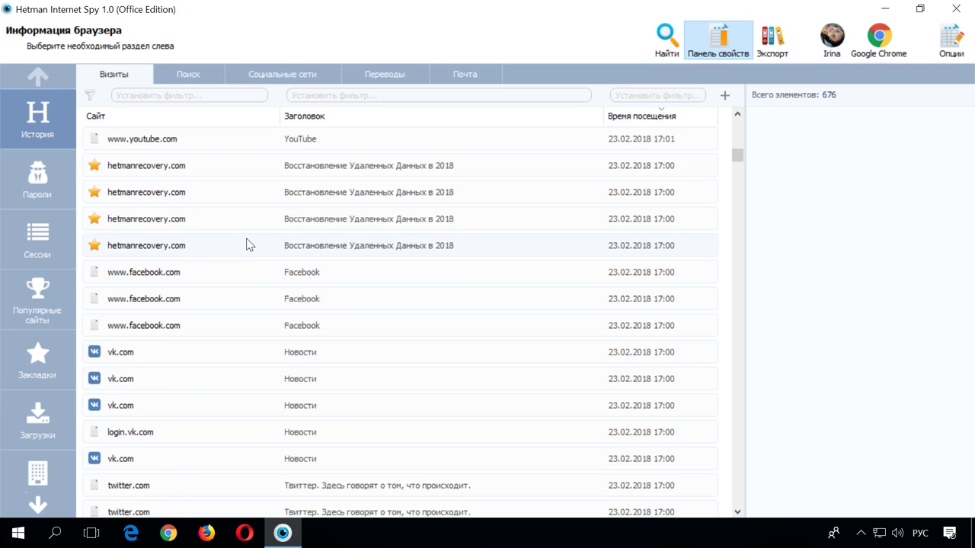
{"action": "scroll", "coordinate": [246, 244], "scroll_direction": "down", "scroll_amount": 10}
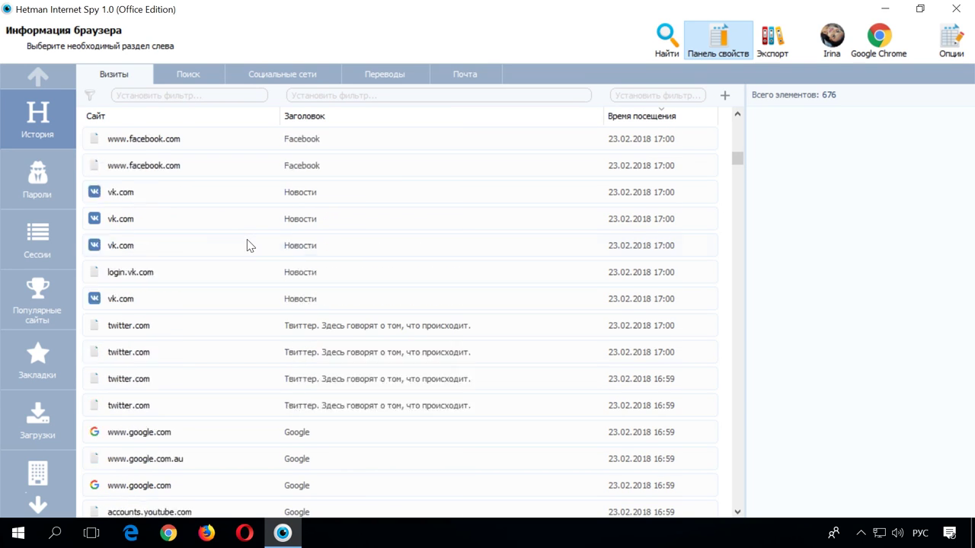
{"action": "scroll", "coordinate": [249, 245], "scroll_direction": "up", "scroll_amount": 10}
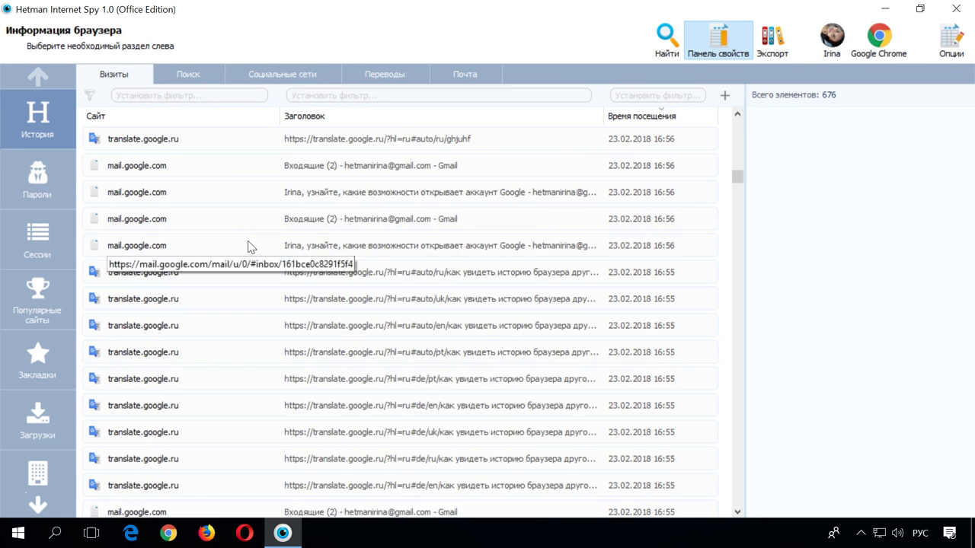
{"action": "scroll", "coordinate": [250, 244], "scroll_direction": "up", "scroll_amount": 5}
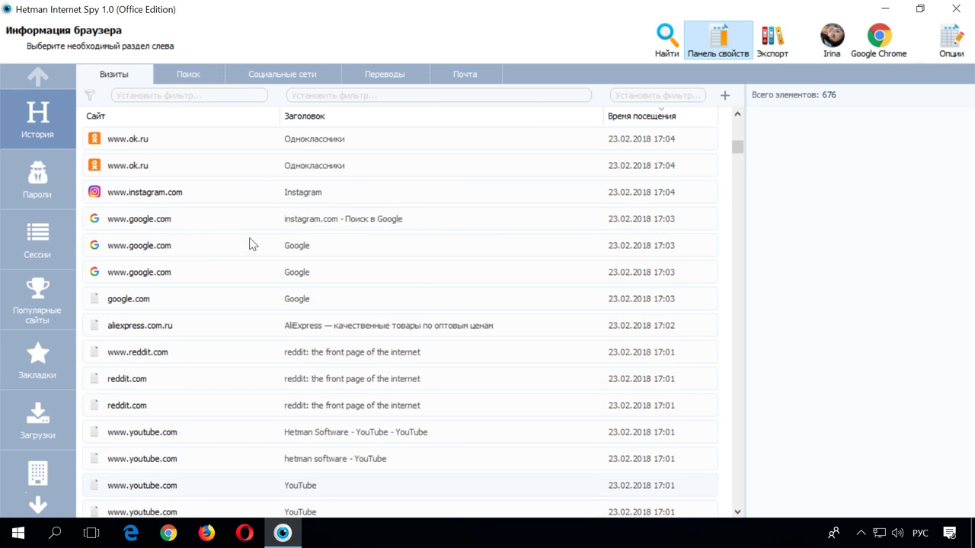
{"action": "right_click", "coordinate": [194, 194]}
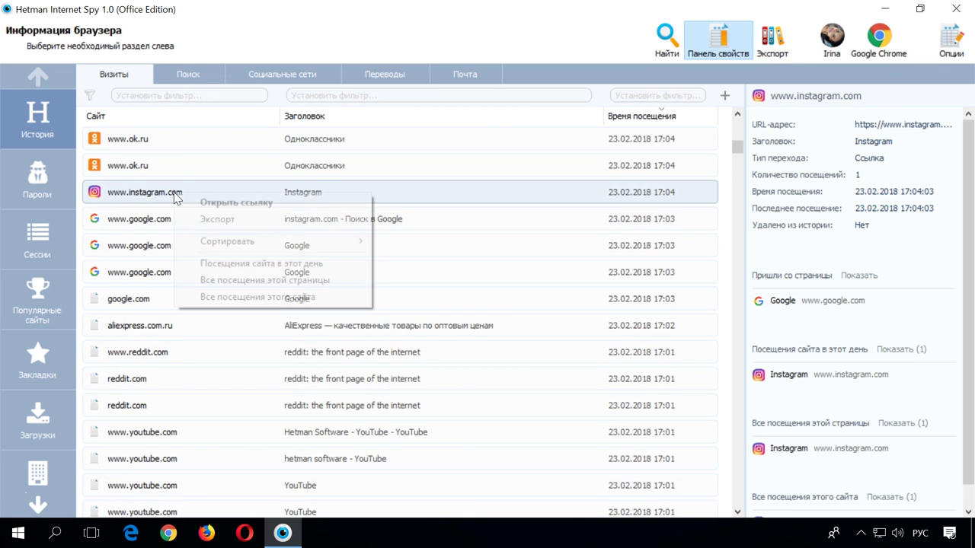
{"action": "left_click", "coordinate": [262, 203]}
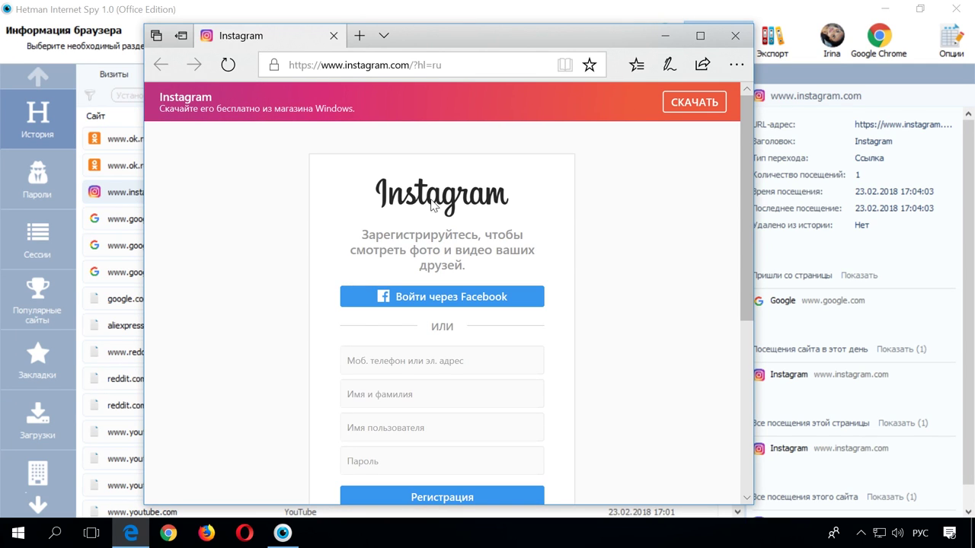
{"action": "left_click", "coordinate": [738, 38]}
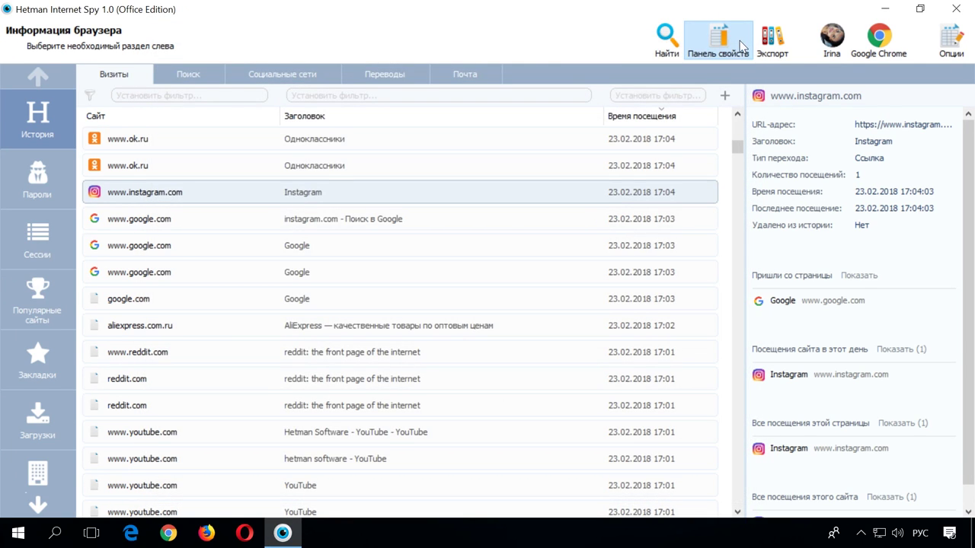
{"action": "left_click", "coordinate": [216, 78]}
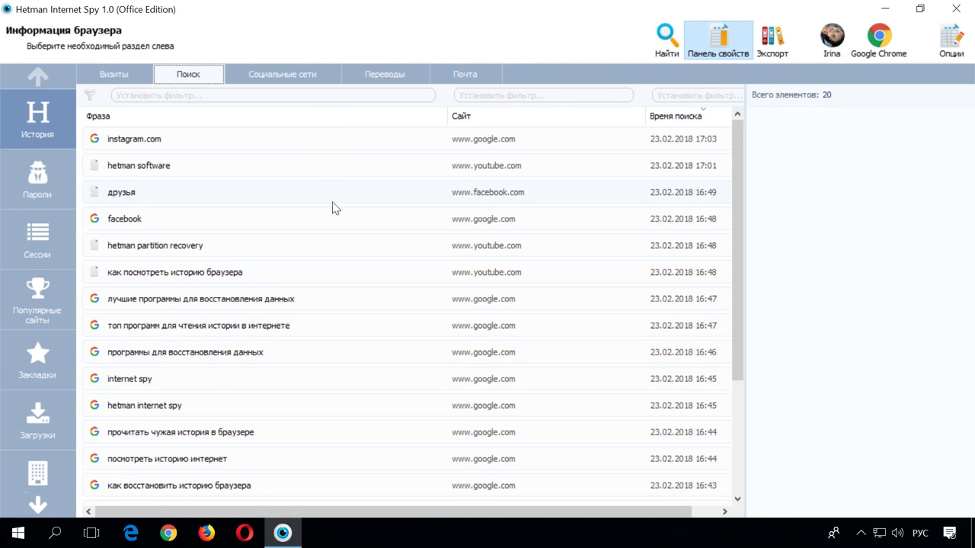
{"action": "scroll", "coordinate": [333, 204], "scroll_direction": "down", "scroll_amount": 2}
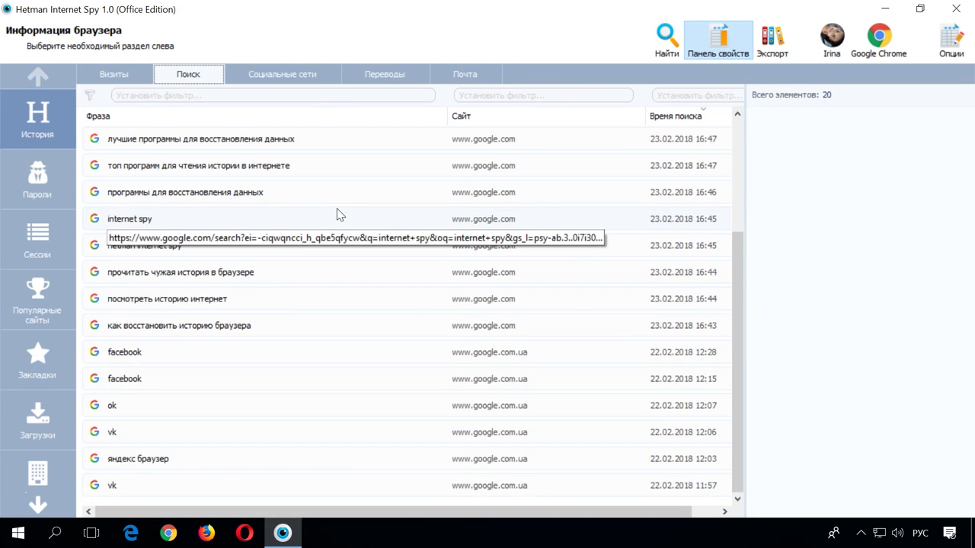
{"action": "scroll", "coordinate": [340, 215], "scroll_direction": "up", "scroll_amount": 2}
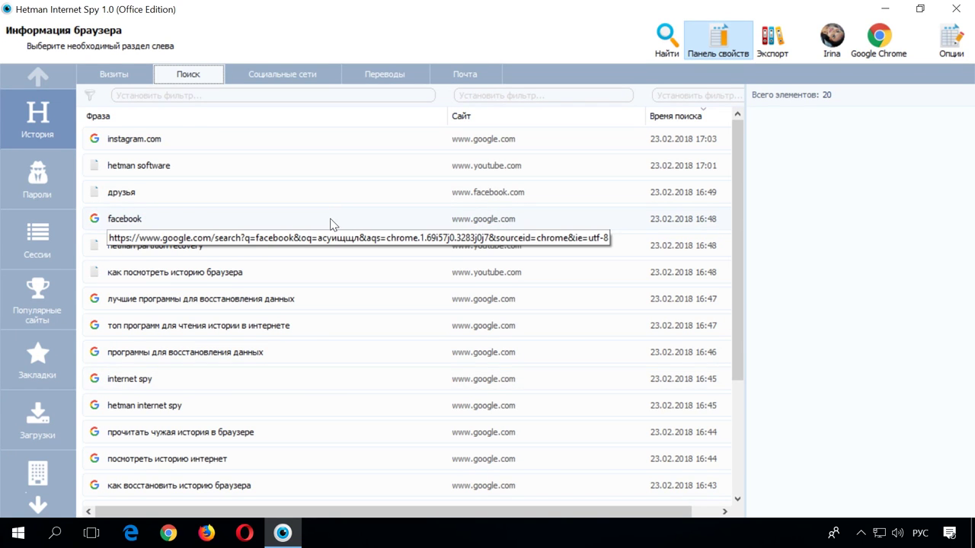
{"action": "left_click", "coordinate": [289, 197]}
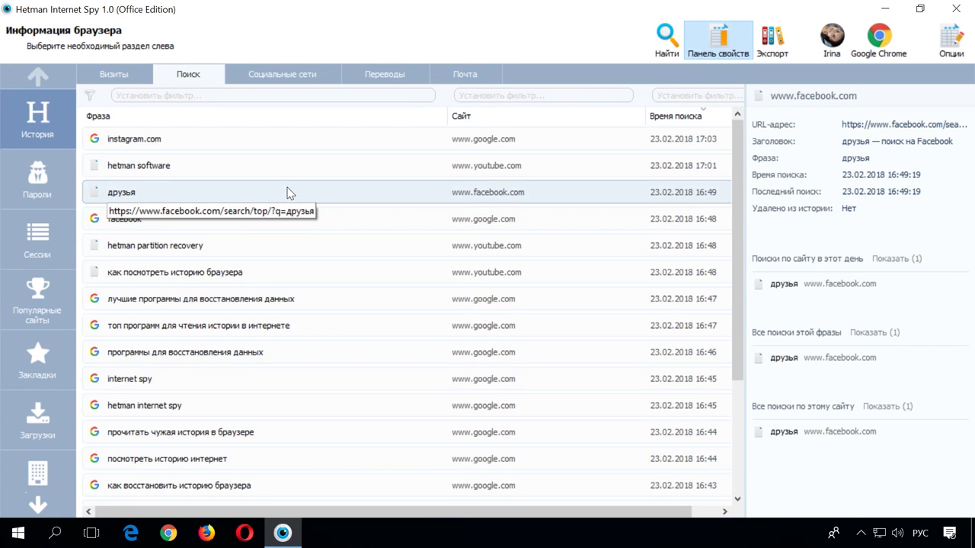
- Look through the social network visits and show the details of the 22.02.2018 12:28 vk.com "Логин > Телефон" and Facebook "Компании" entries
{"action": "left_click", "coordinate": [316, 76]}
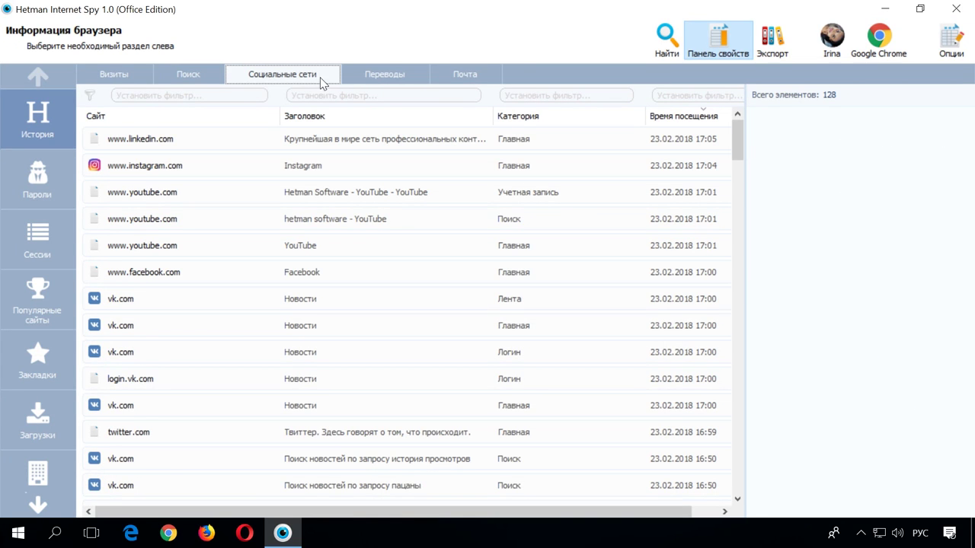
{"action": "scroll", "coordinate": [405, 236], "scroll_direction": "down", "scroll_amount": 4}
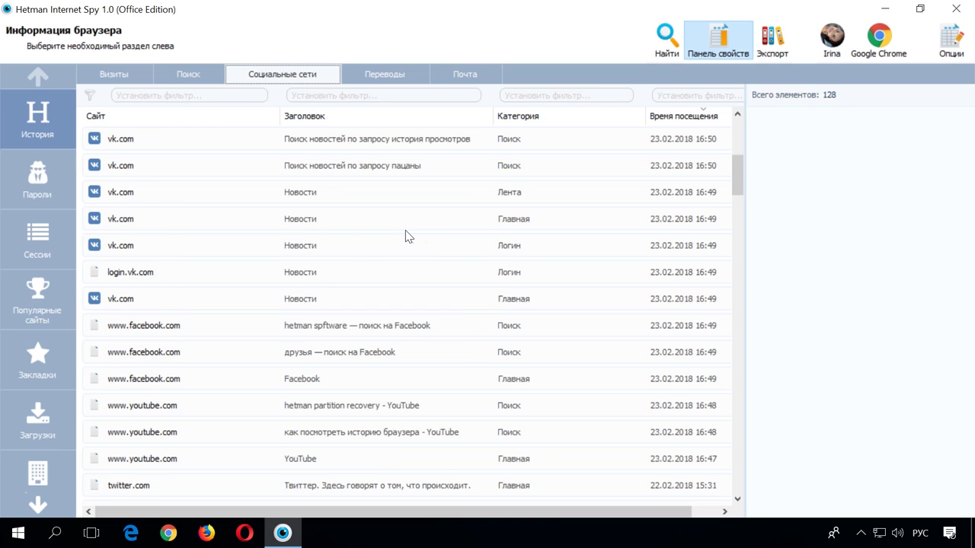
{"action": "scroll", "coordinate": [405, 230], "scroll_direction": "down", "scroll_amount": 4}
{"action": "scroll", "coordinate": [405, 236], "scroll_direction": "down", "scroll_amount": 5}
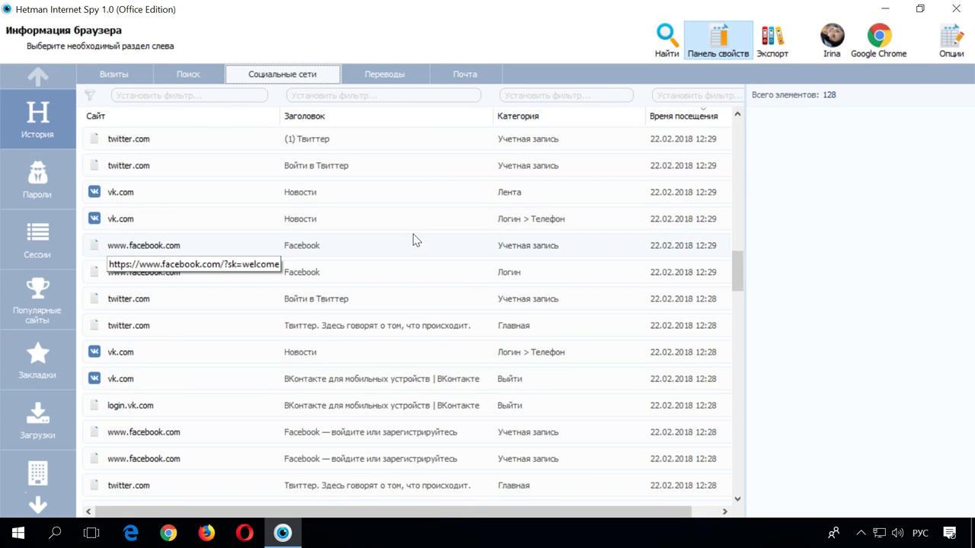
{"action": "left_click", "coordinate": [221, 355]}
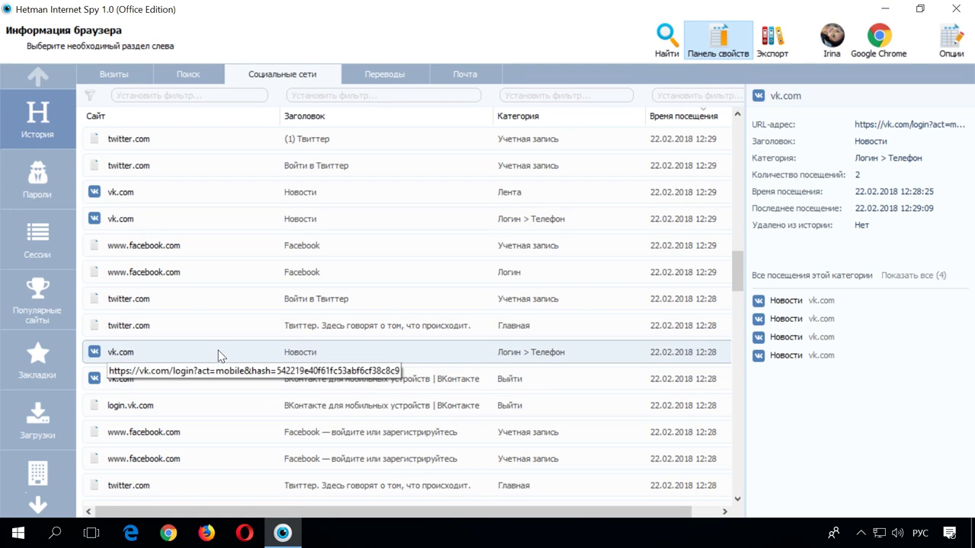
{"action": "scroll", "coordinate": [220, 354], "scroll_direction": "down", "scroll_amount": 3}
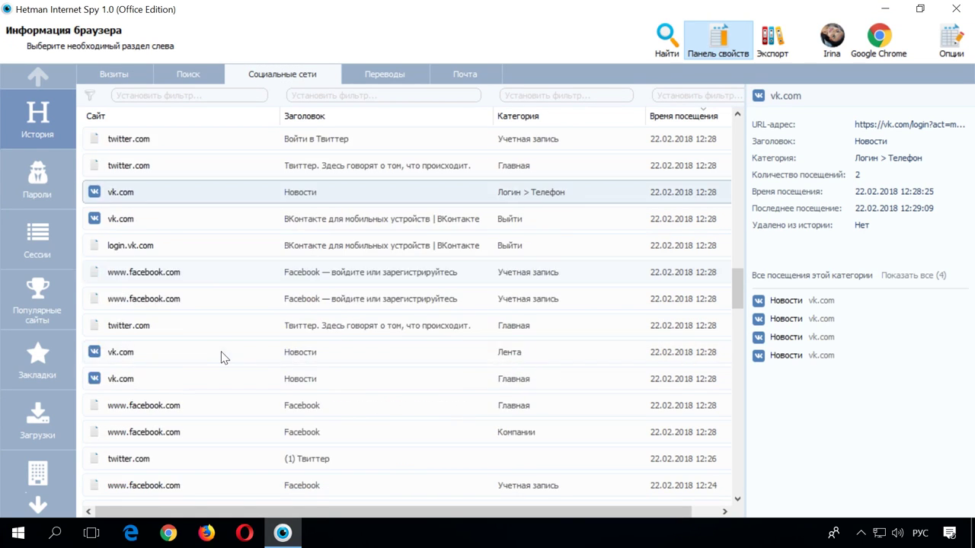
{"action": "left_click", "coordinate": [222, 353]}
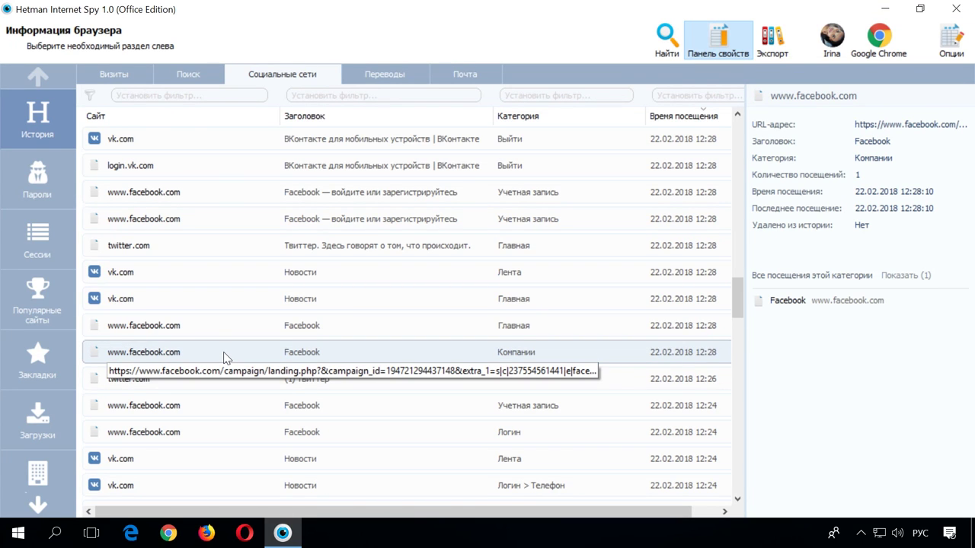
- Look through the translation history and show the details of the German-to-Portuguese entry and the Russian-target "программа для восстановления данных" entry
{"action": "left_click", "coordinate": [408, 74]}
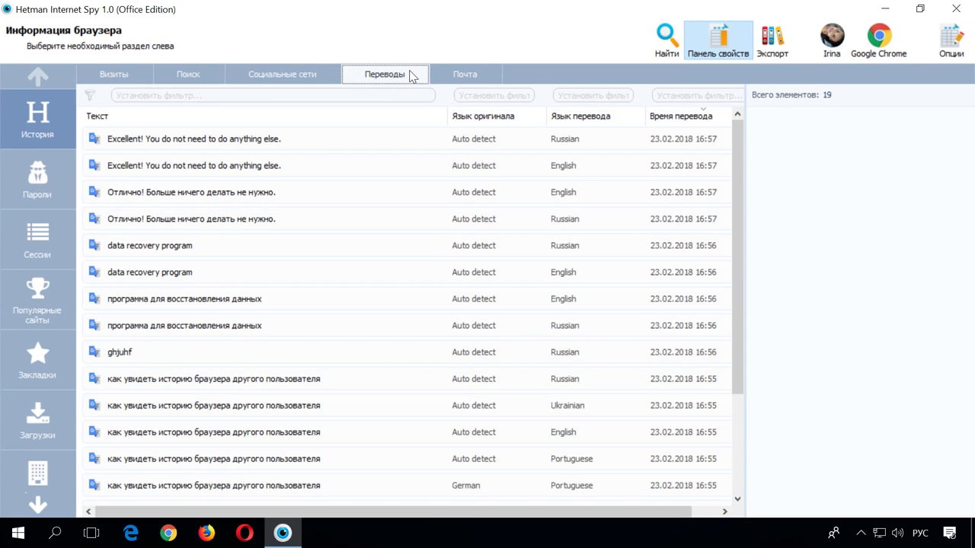
{"action": "scroll", "coordinate": [404, 219], "scroll_direction": "down", "scroll_amount": 2}
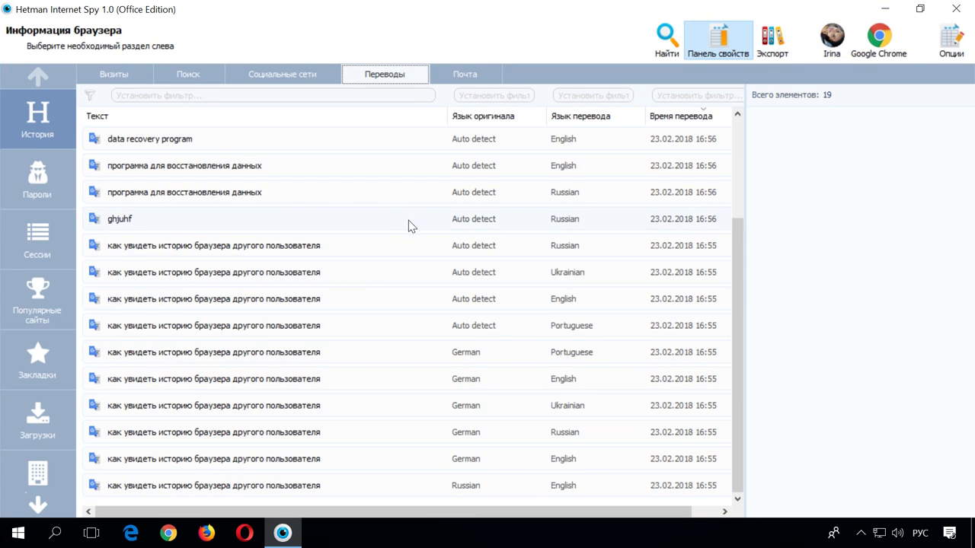
{"action": "left_click", "coordinate": [264, 358]}
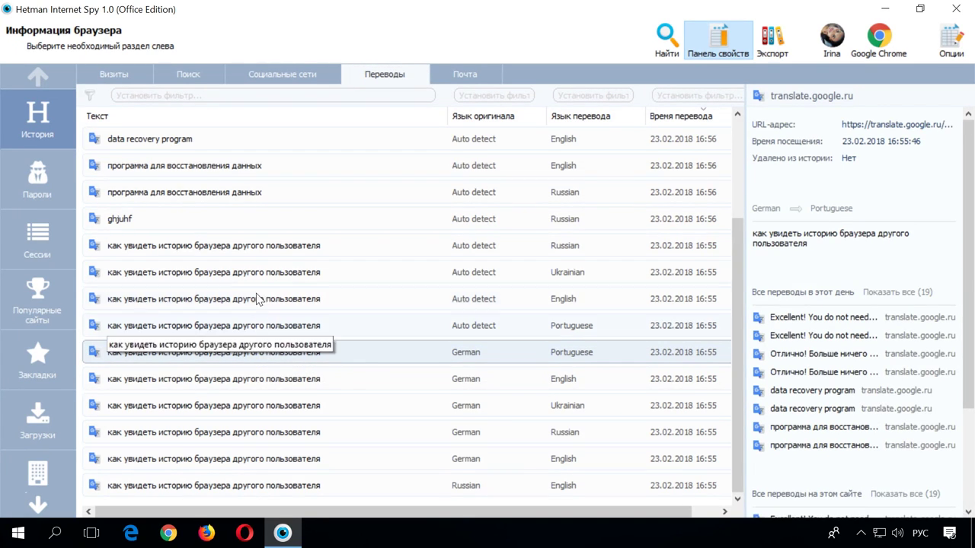
{"action": "left_click", "coordinate": [253, 196]}
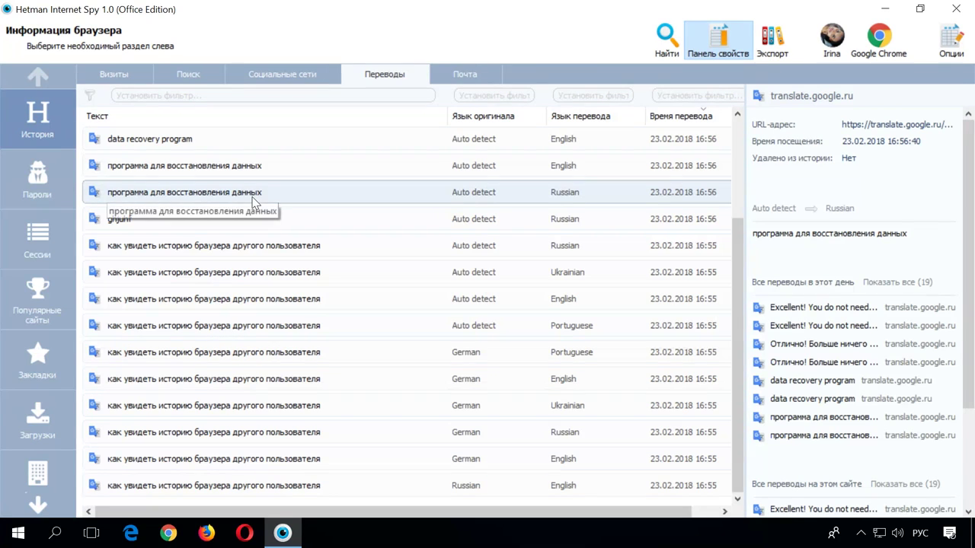
- List the mail history, widening the Тема письма column and narrowing the Размещение column
{"action": "left_click", "coordinate": [452, 76]}
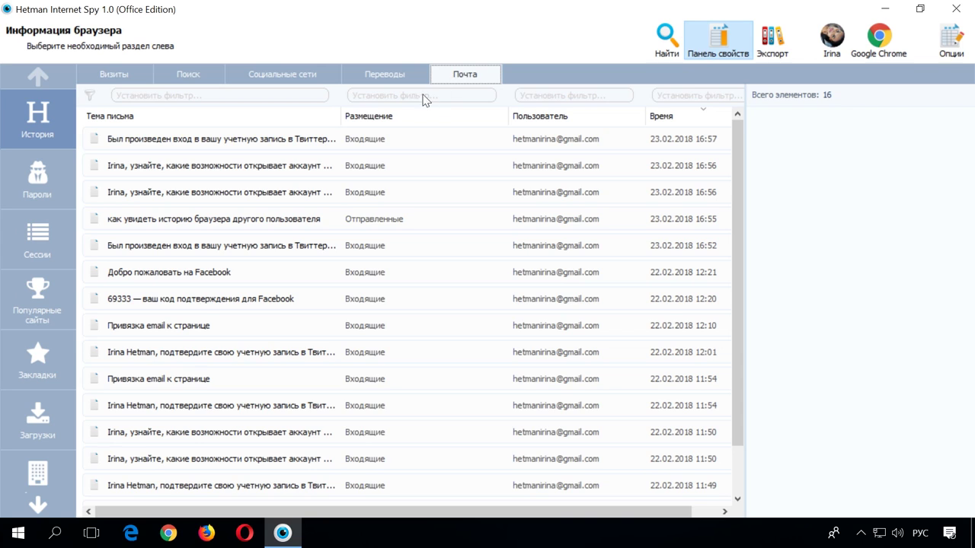
{"action": "left_click_drag", "start_coordinate": [342, 117], "coordinate": [407, 122]}
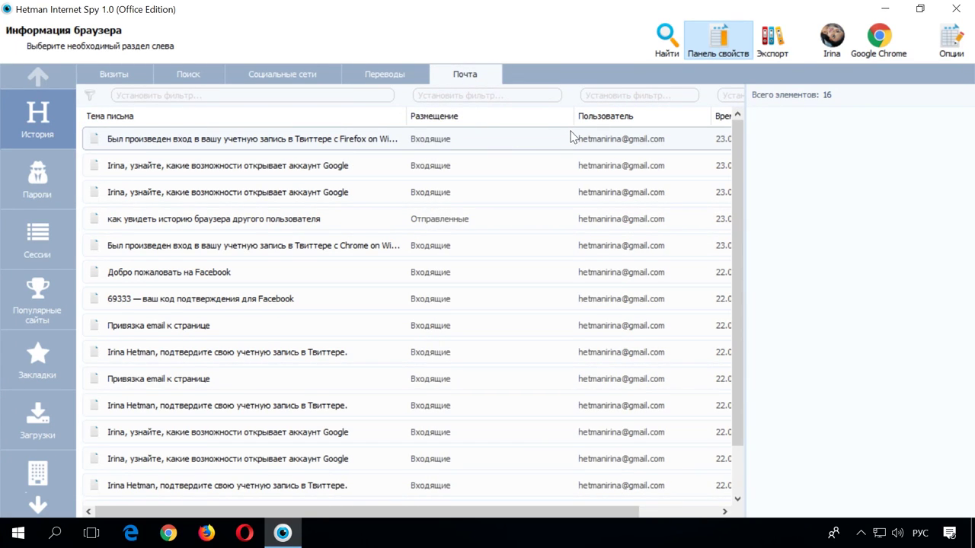
{"action": "left_click_drag", "start_coordinate": [575, 117], "coordinate": [503, 129]}
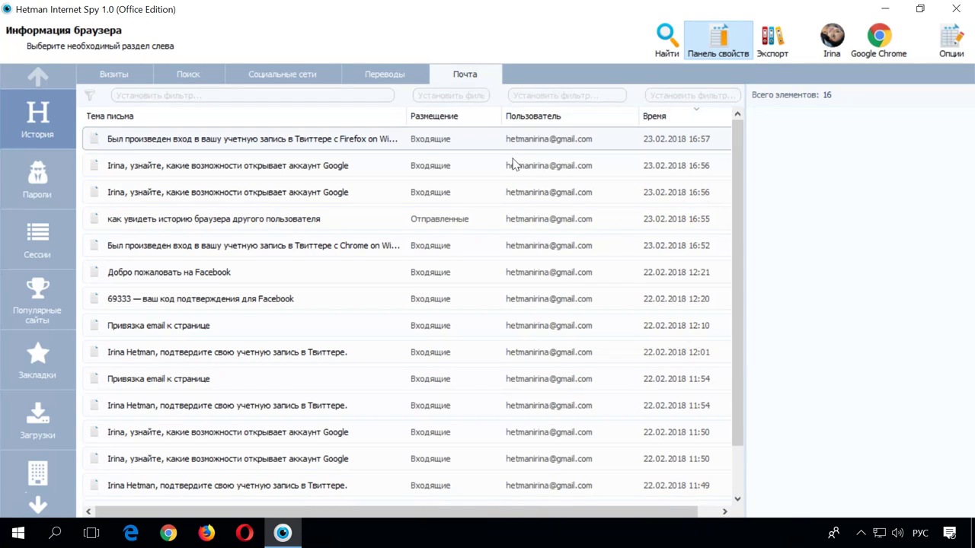
- Show the properties of the 23.02.2018 16:52 Twitter sign-in email and the upper 22.02.2018 11:50 Google account email
{"action": "left_click", "coordinate": [359, 252]}
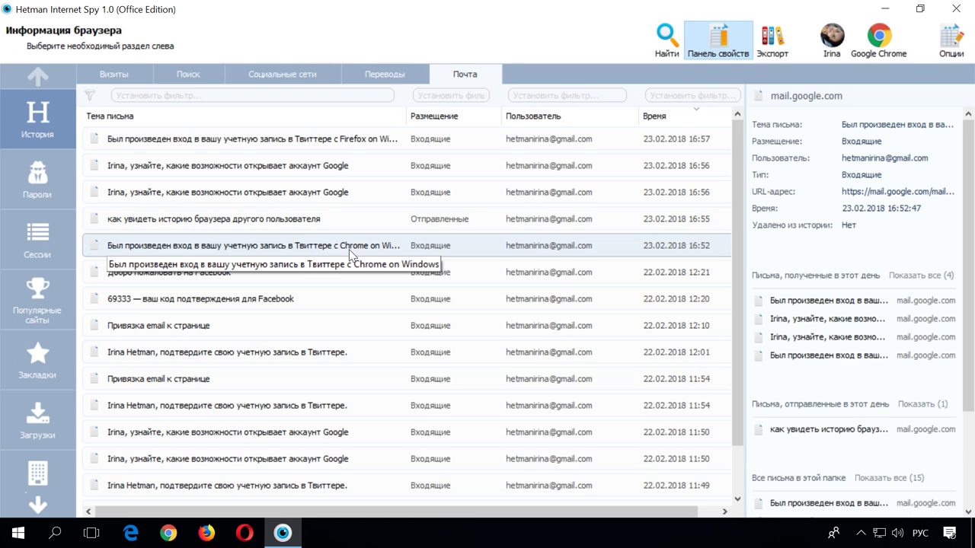
{"action": "scroll", "coordinate": [349, 267], "scroll_direction": "down", "scroll_amount": 1}
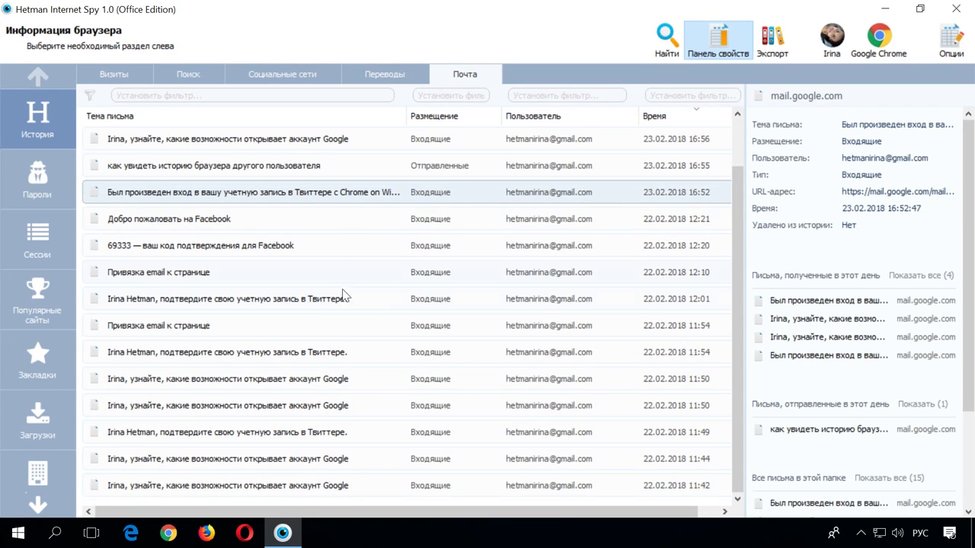
{"action": "left_click", "coordinate": [327, 381]}
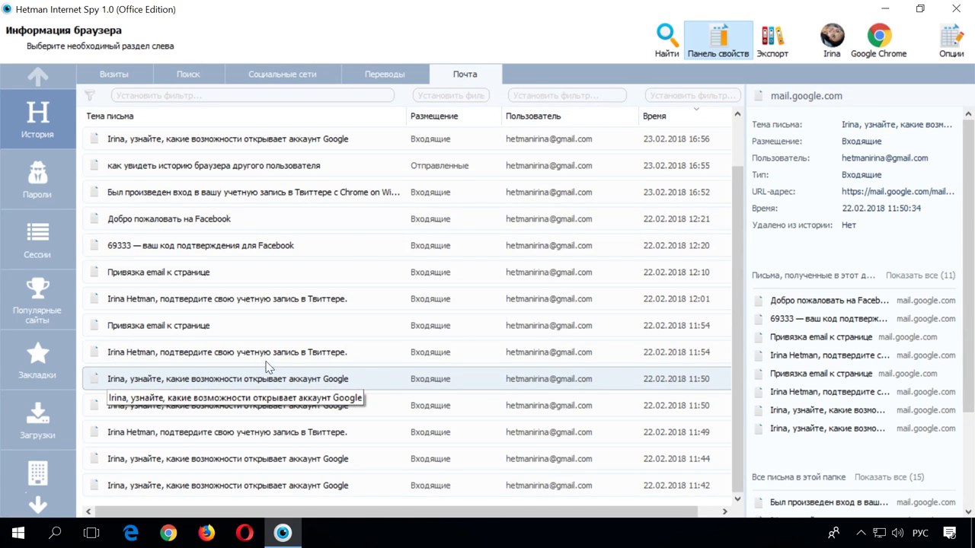
{"action": "left_click", "coordinate": [115, 76]}
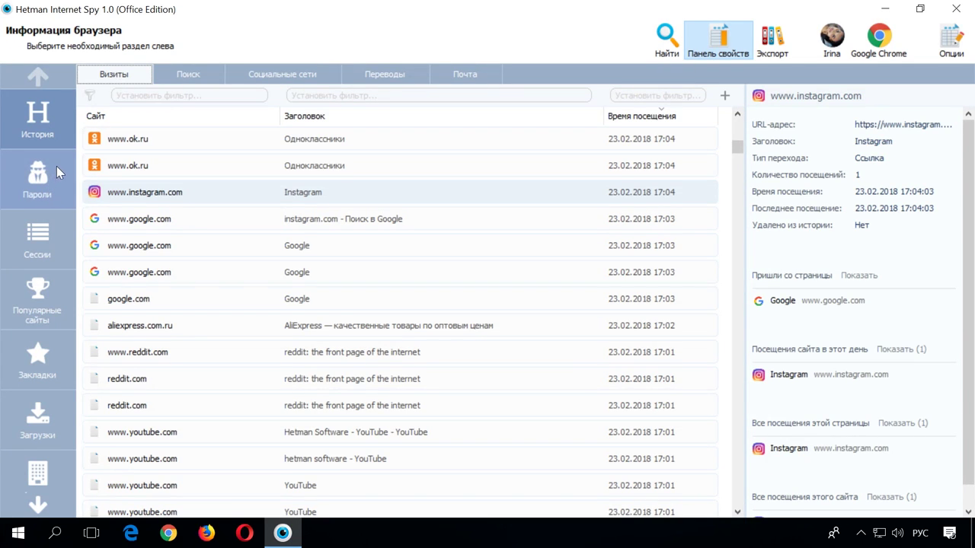
{"action": "left_click", "coordinate": [58, 193]}
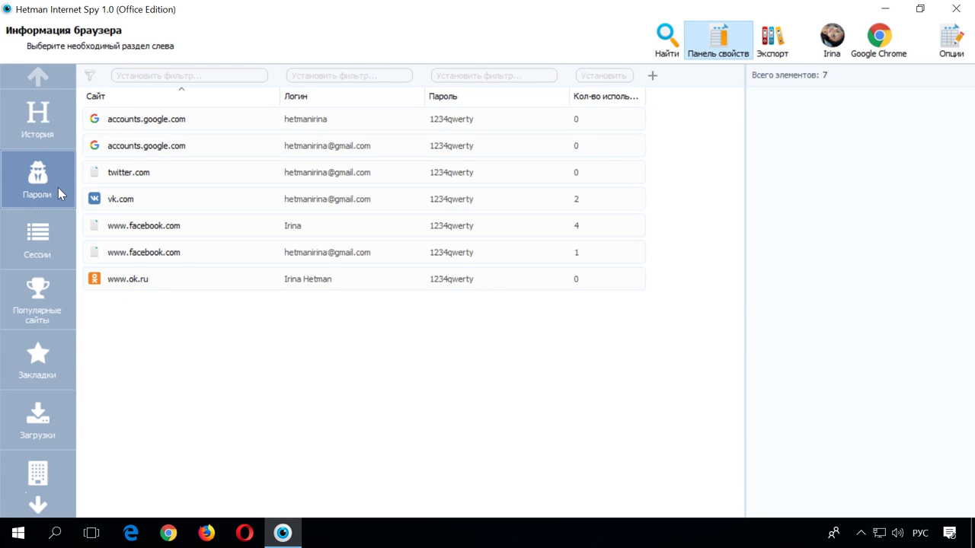
{"action": "left_click", "coordinate": [222, 175]}
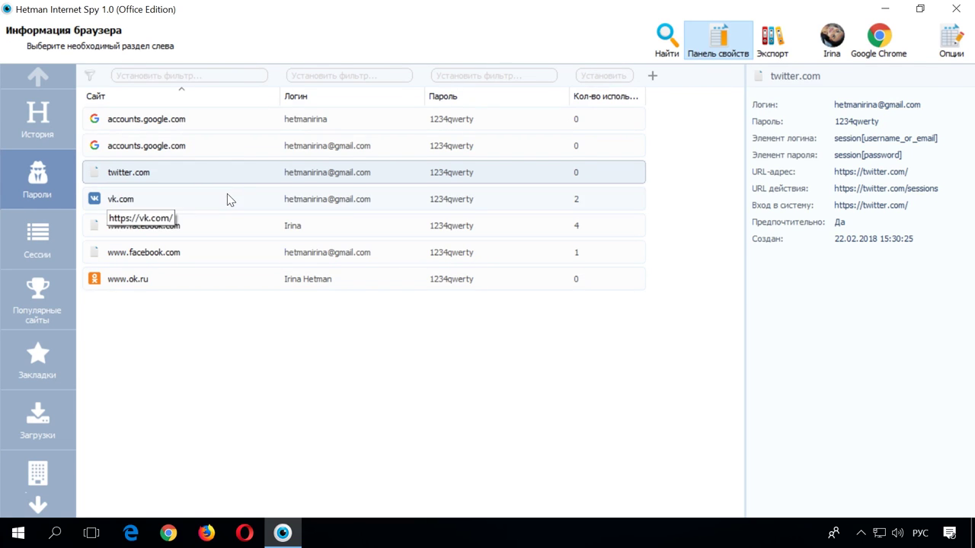
{"action": "left_click", "coordinate": [228, 199]}
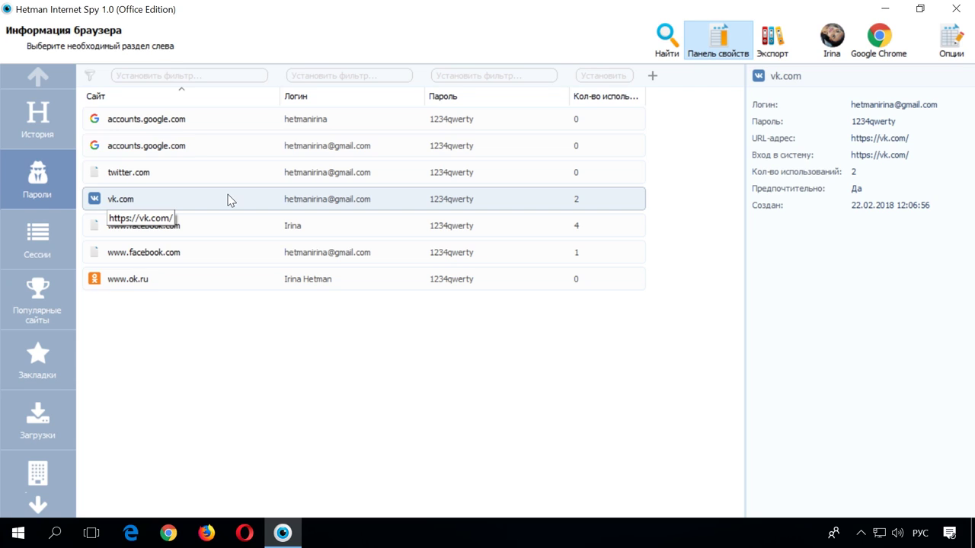
{"action": "left_click", "coordinate": [236, 230]}
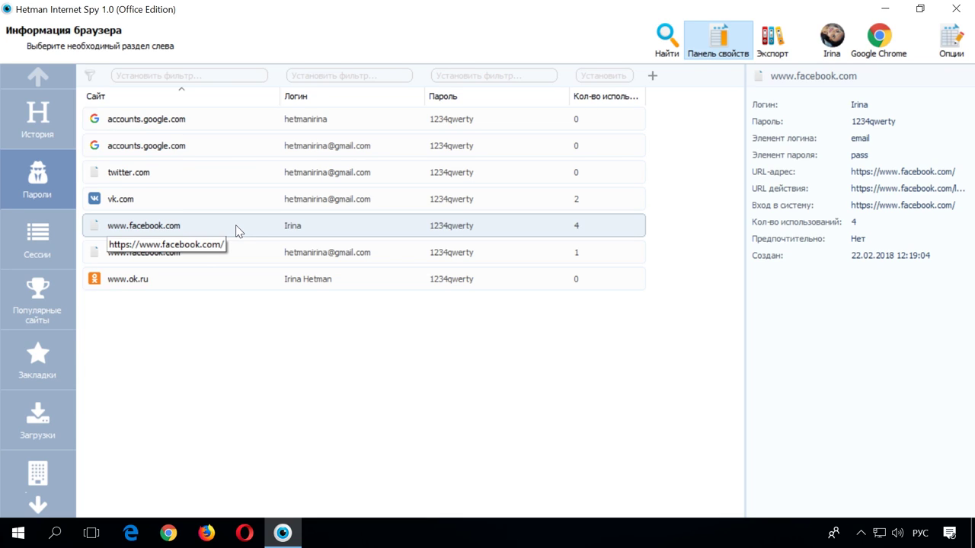
{"action": "left_click", "coordinate": [55, 240]}
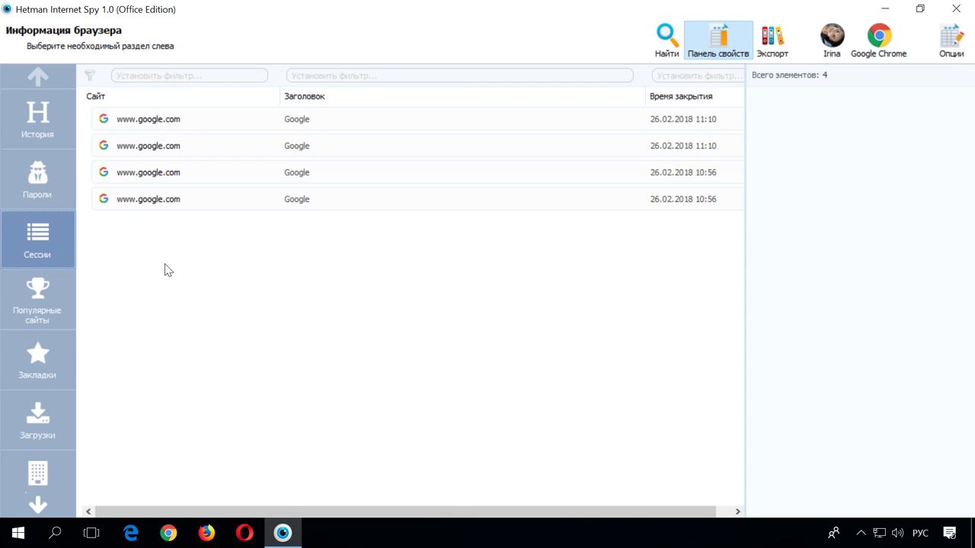
{"action": "left_click", "coordinate": [170, 202]}
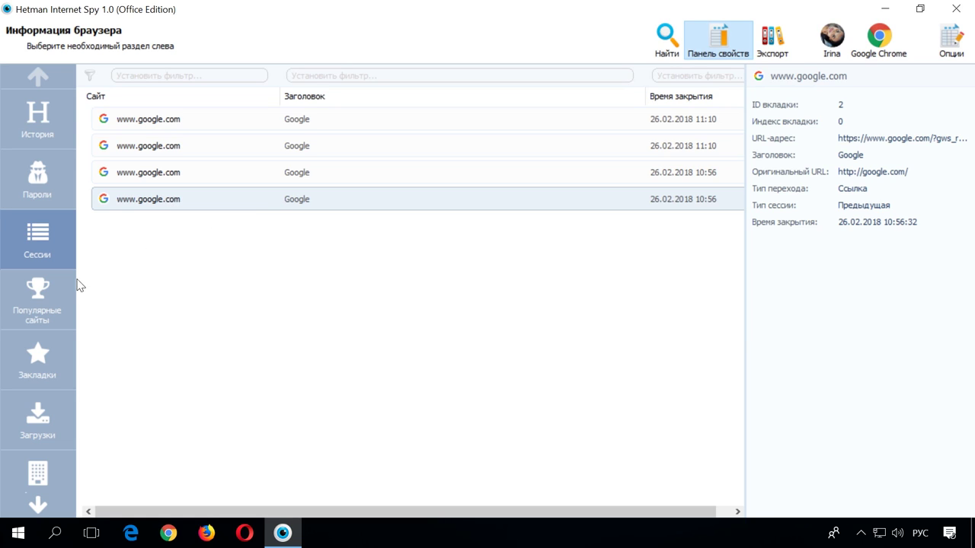
{"action": "left_click", "coordinate": [59, 297]}
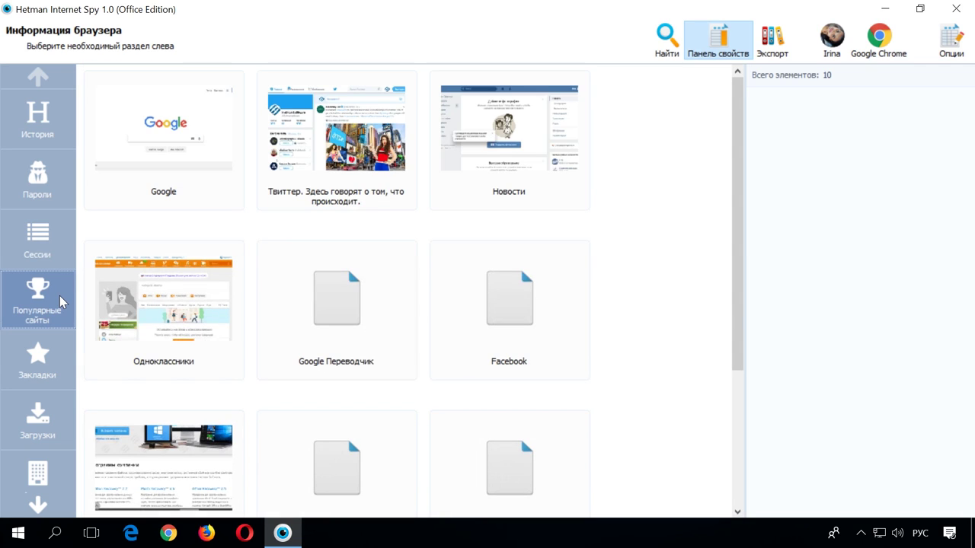
{"action": "scroll", "coordinate": [222, 320], "scroll_direction": "down", "scroll_amount": 3}
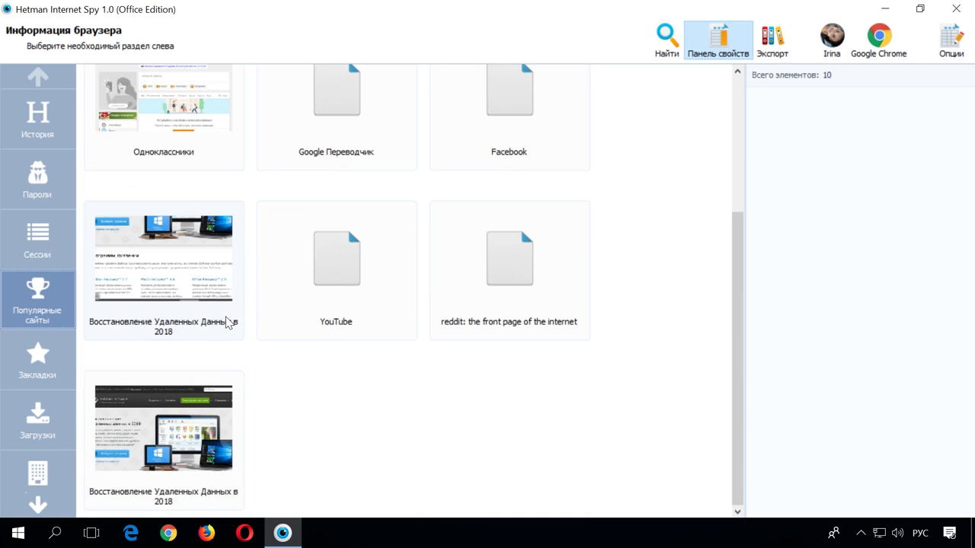
{"action": "scroll", "coordinate": [231, 322], "scroll_direction": "up", "scroll_amount": 3}
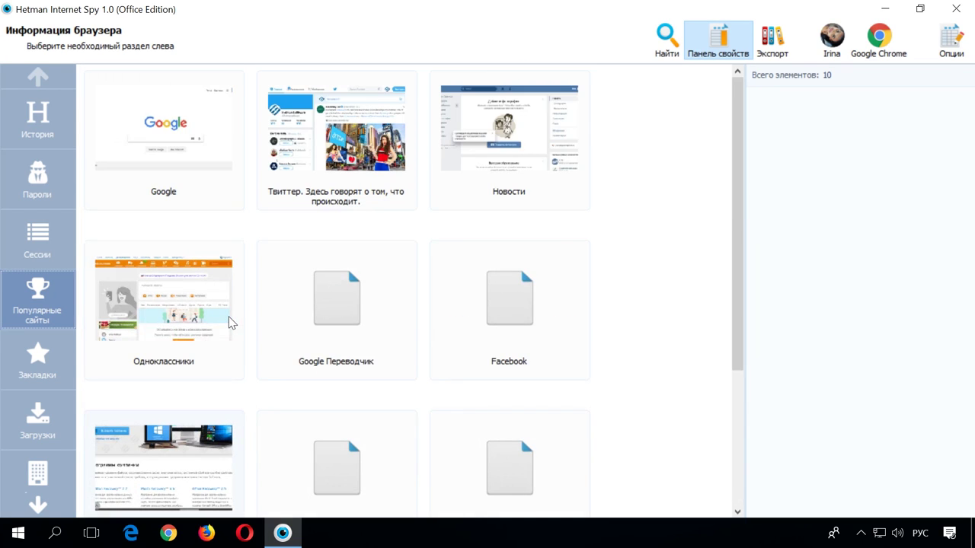
- List the bookmarks in the Другие закладки and Панель закладок folders and show the details of the AliExpress bookmark
{"action": "left_click", "coordinate": [64, 358]}
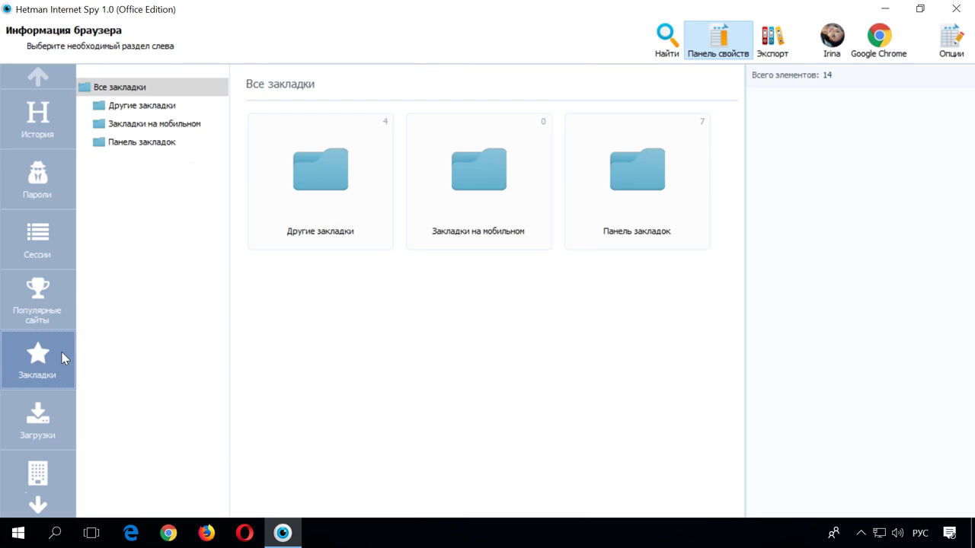
{"action": "left_click", "coordinate": [162, 111]}
{"action": "left_click", "coordinate": [297, 199]}
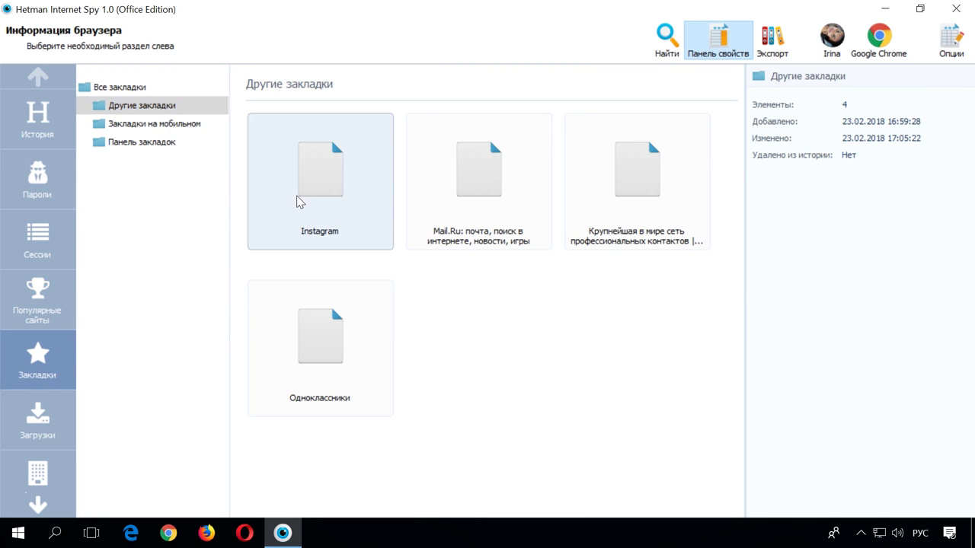
{"action": "left_click", "coordinate": [164, 144]}
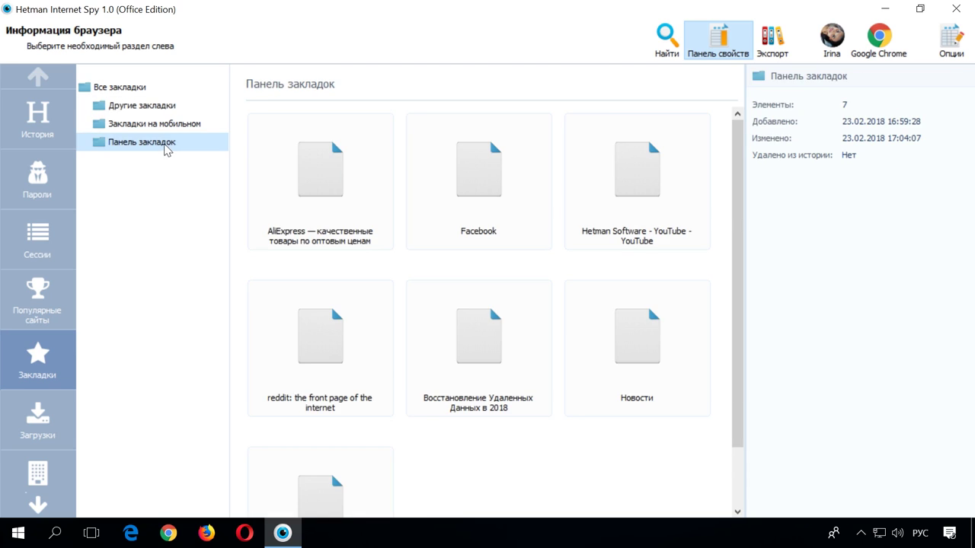
{"action": "left_click", "coordinate": [308, 195]}
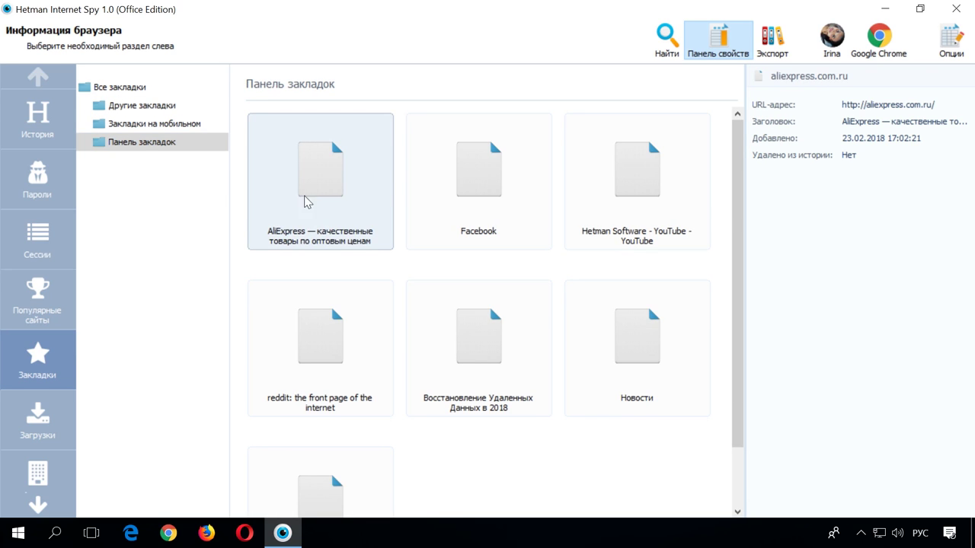
- List the downloads and show the details of hetman_partition_recovery.exe and facebook-02.png
{"action": "left_click", "coordinate": [48, 426]}
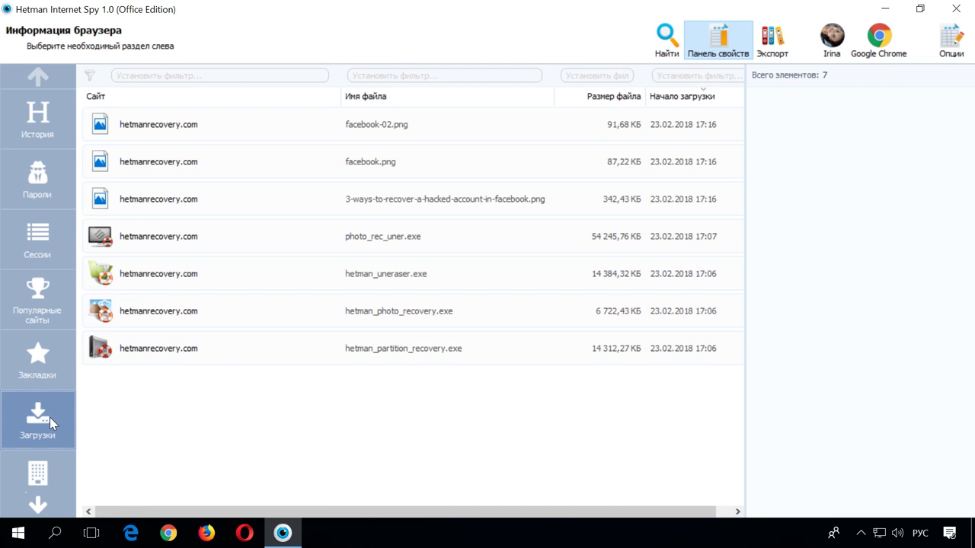
{"action": "left_click", "coordinate": [226, 355]}
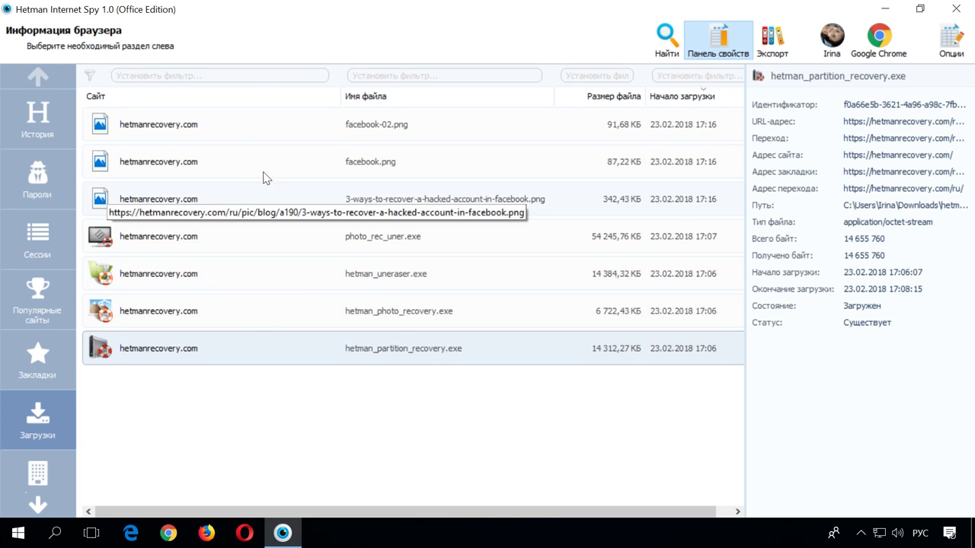
{"action": "left_click", "coordinate": [264, 136]}
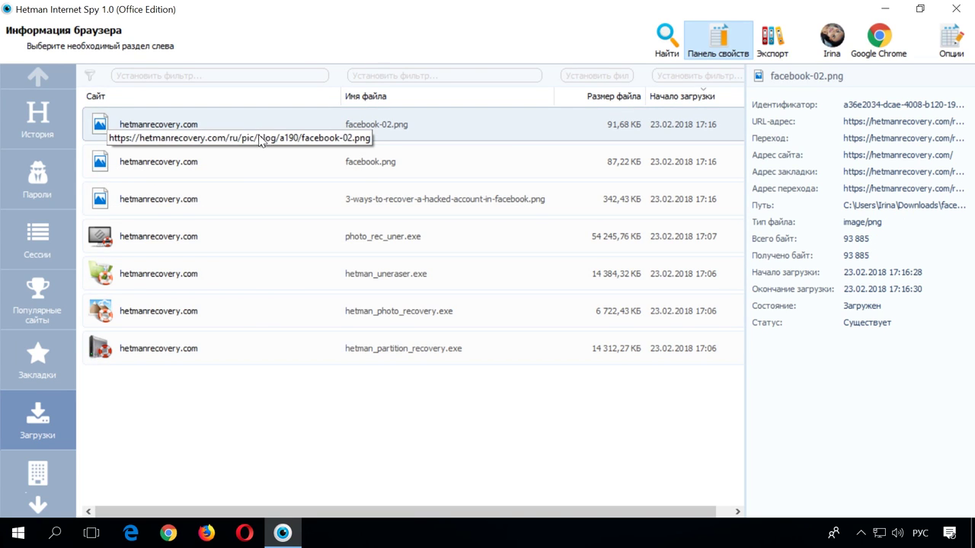
- List the saved addresses and show the details of the first and last entries
{"action": "left_click", "coordinate": [38, 506]}
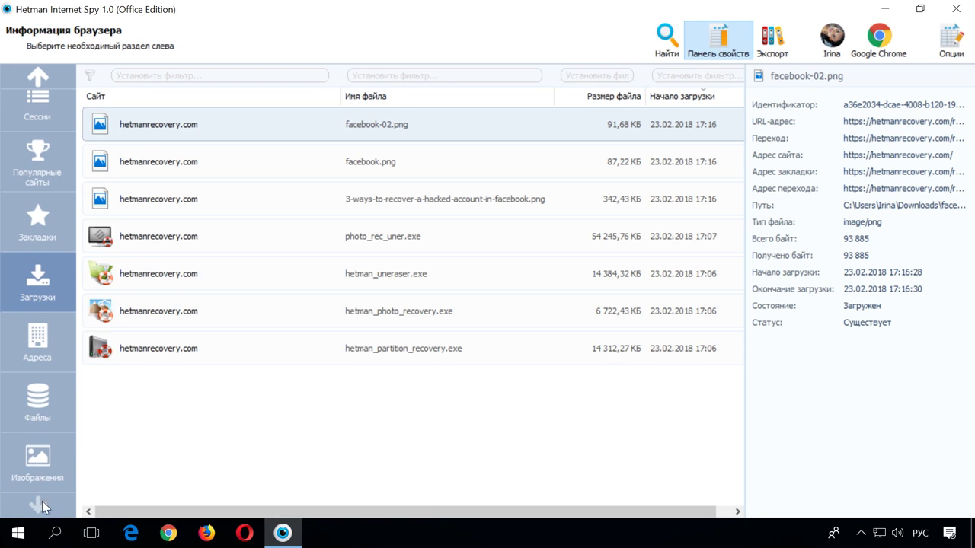
{"action": "left_click", "coordinate": [52, 357]}
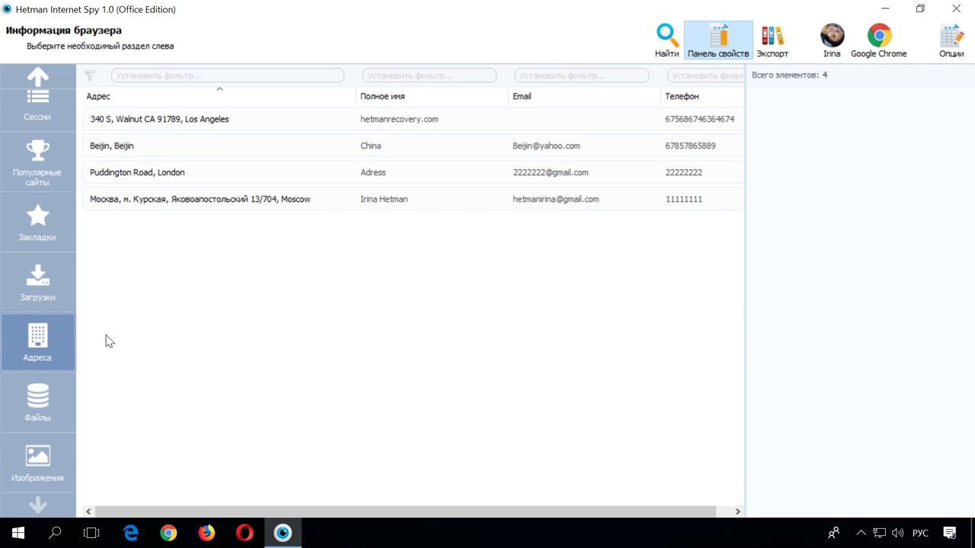
{"action": "left_click", "coordinate": [263, 122]}
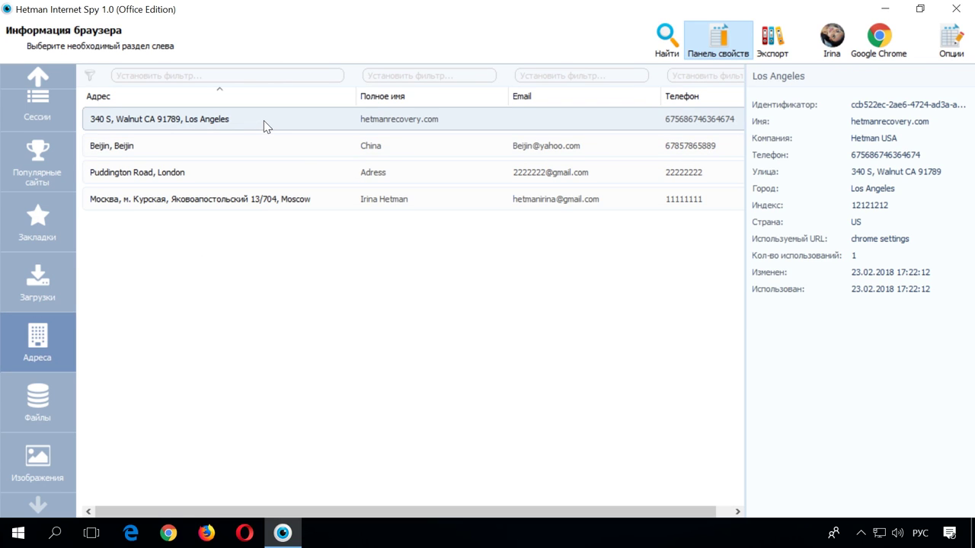
{"action": "left_click", "coordinate": [303, 201]}
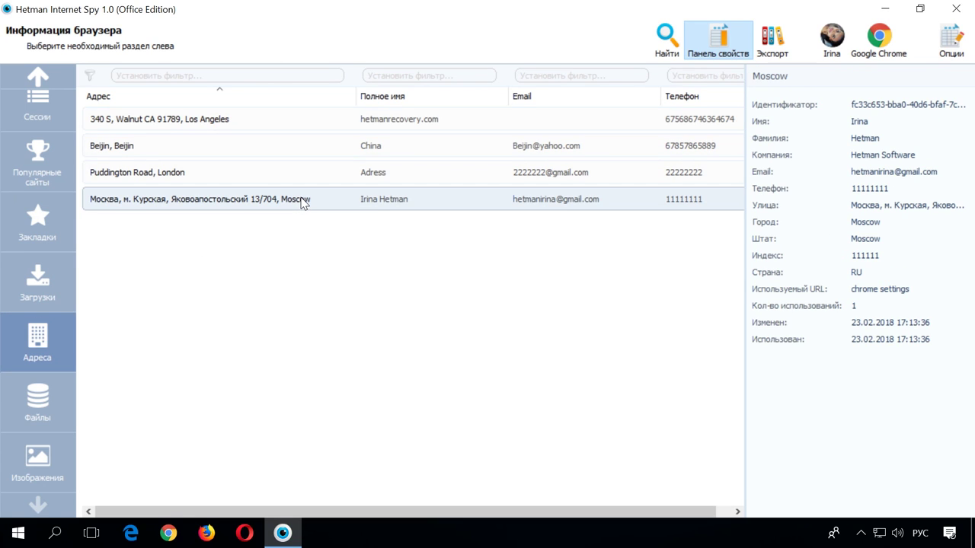
- Look through the browser's data files and show the properties of the History database
{"action": "left_click", "coordinate": [55, 417]}
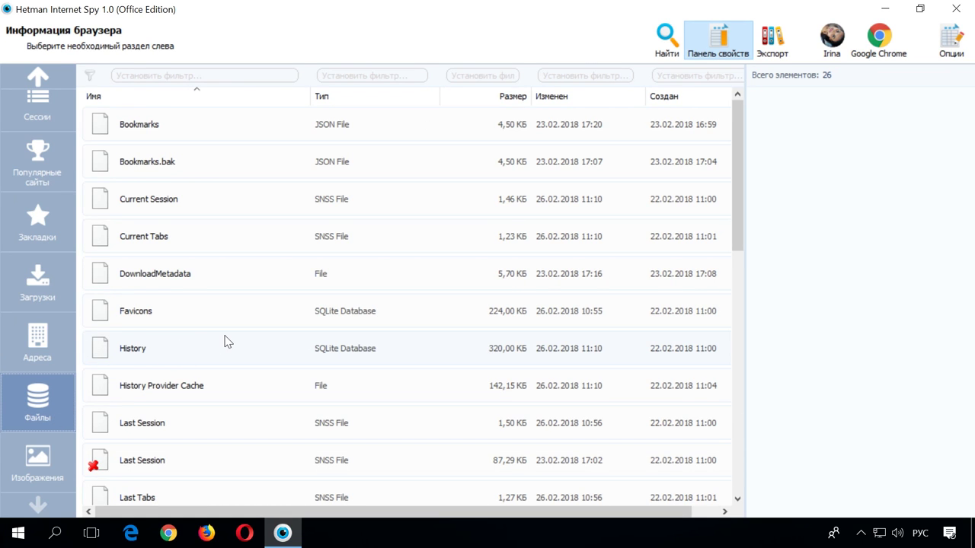
{"action": "scroll", "coordinate": [231, 339], "scroll_direction": "down", "scroll_amount": 3}
{"action": "scroll", "coordinate": [235, 342], "scroll_direction": "up", "scroll_amount": 3}
{"action": "left_click", "coordinate": [212, 348]}
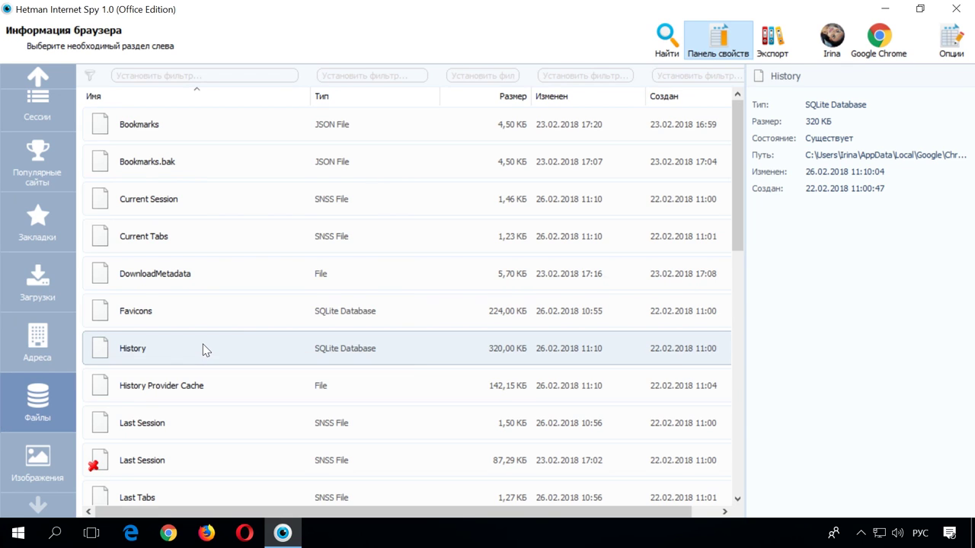
- Preview the History database, view its urls, sqlite_sequence, visits and visit_source tables, and close the preview
{"action": "double_click", "coordinate": [202, 348]}
{"action": "left_click", "coordinate": [34, 63]}
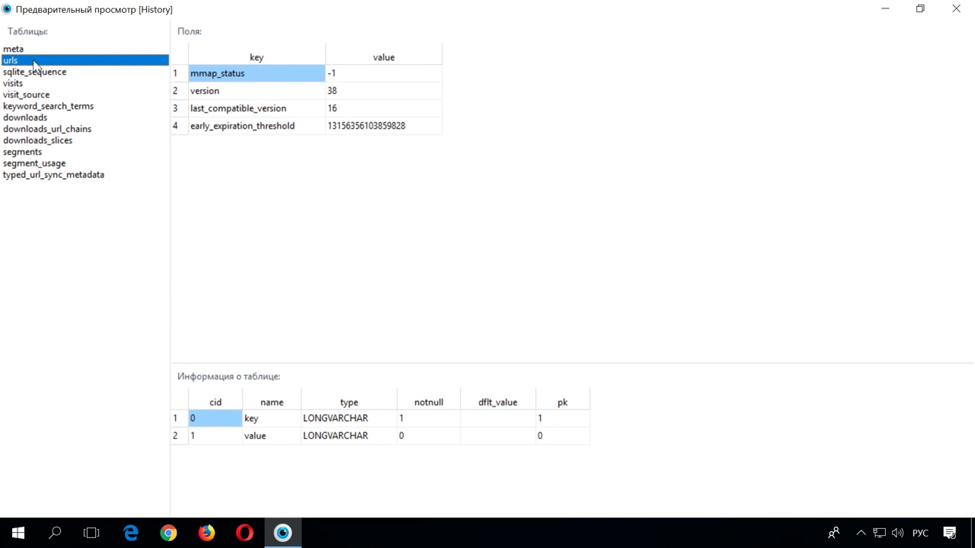
{"action": "left_click", "coordinate": [35, 73]}
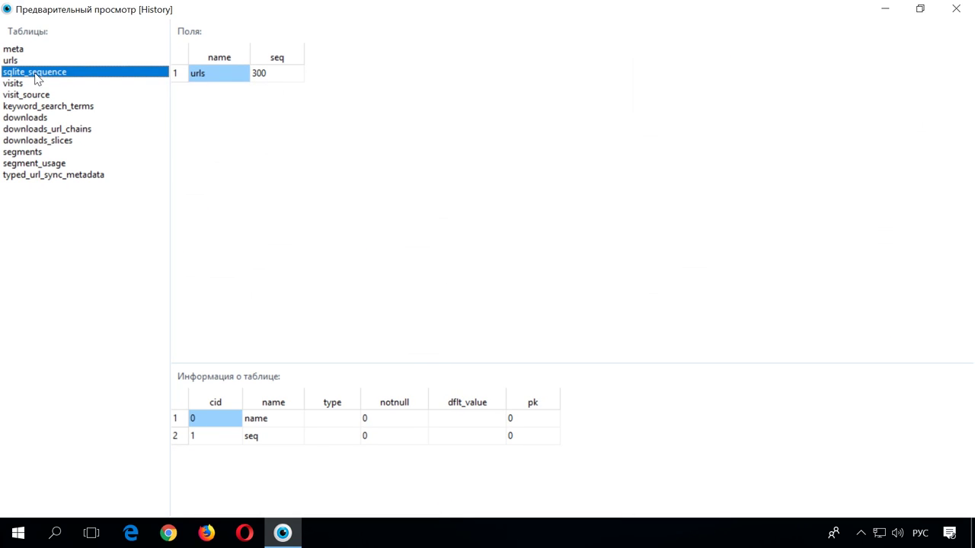
{"action": "left_click", "coordinate": [29, 85]}
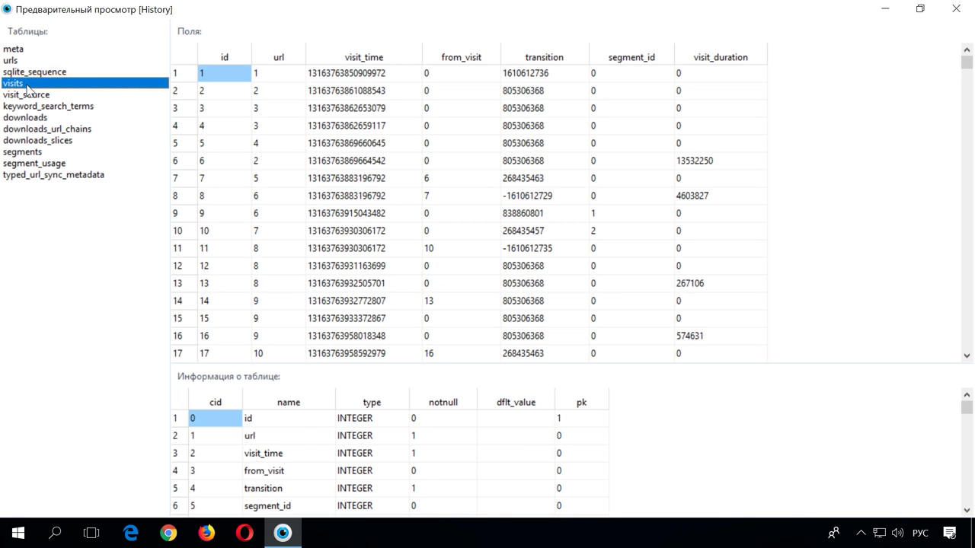
{"action": "left_click", "coordinate": [31, 97]}
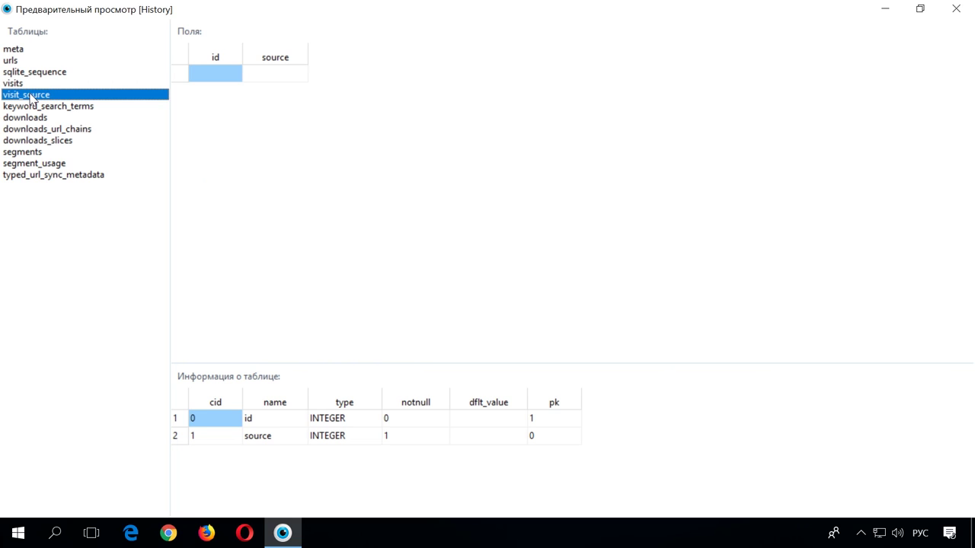
{"action": "key", "text": "Escape"}
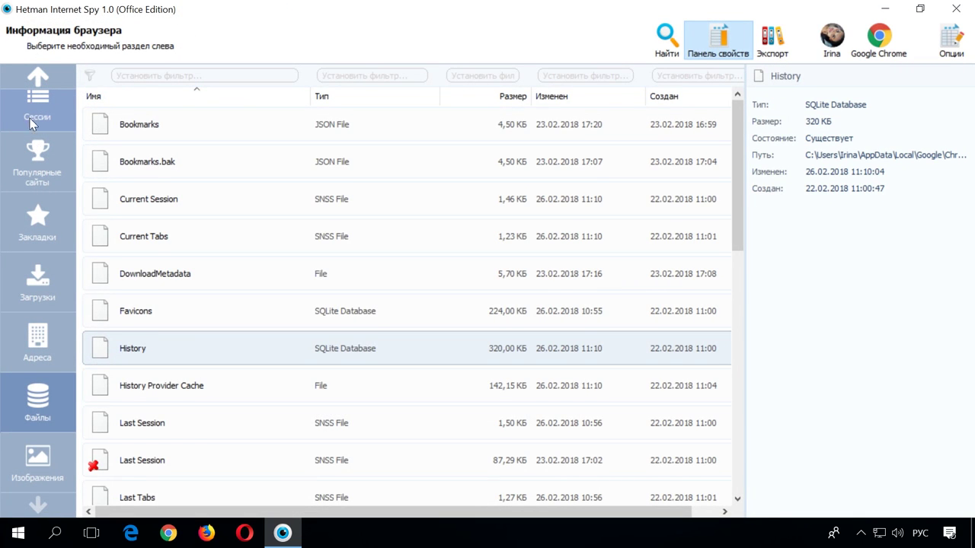
- Look through the images found in the browser data
{"action": "left_click", "coordinate": [59, 480]}
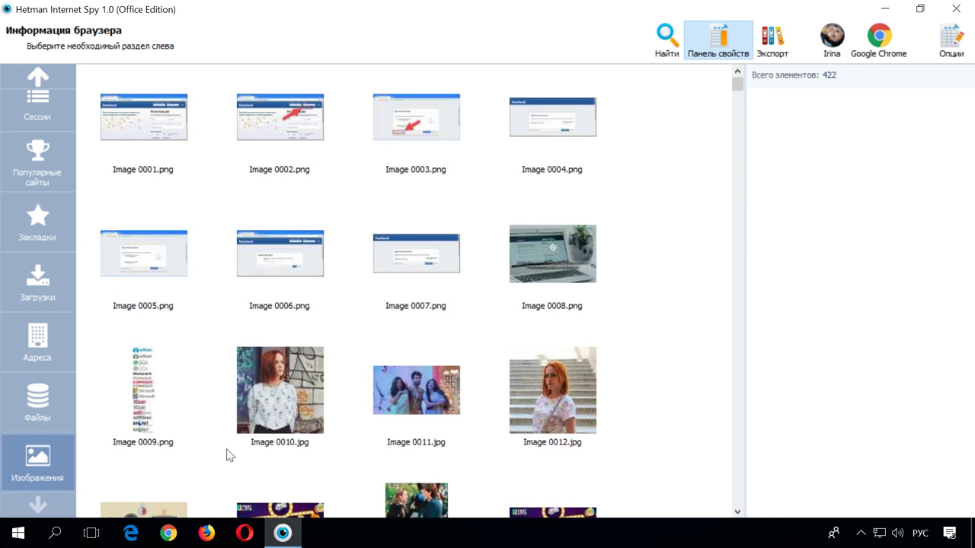
{"action": "scroll", "coordinate": [269, 447], "scroll_direction": "down", "scroll_amount": 5}
{"action": "scroll", "coordinate": [269, 446], "scroll_direction": "down", "scroll_amount": 10}
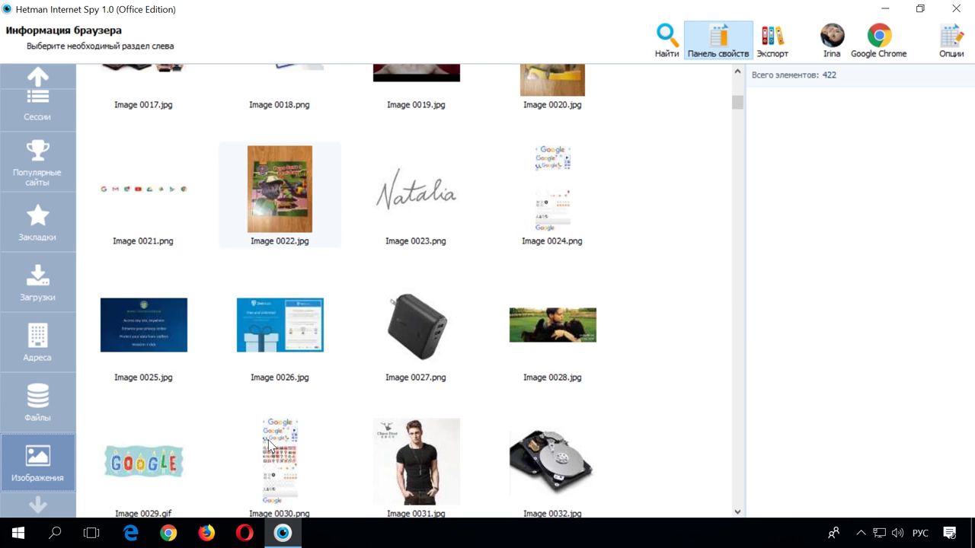
{"action": "scroll", "coordinate": [269, 446], "scroll_direction": "down", "scroll_amount": 7}
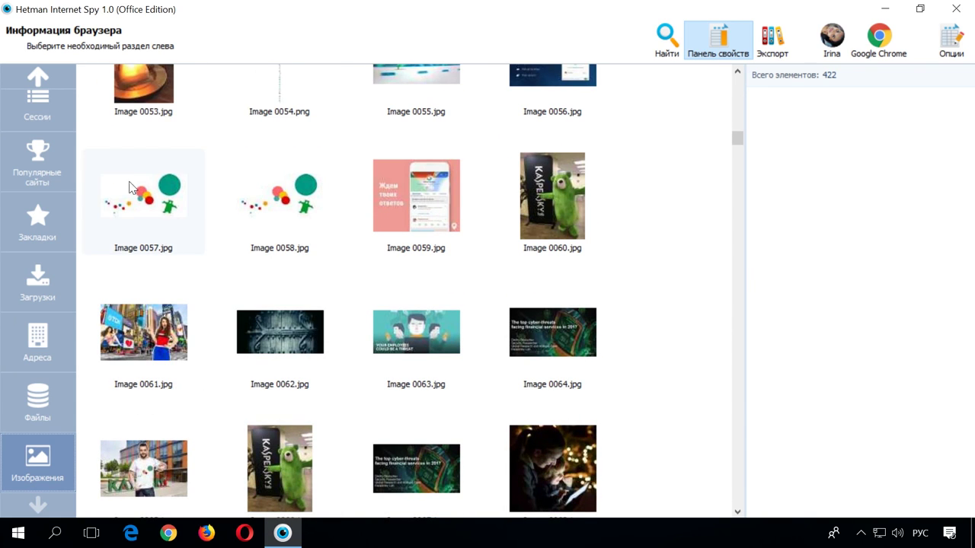
- Return to the visit history and start an export of all sections, proceeding to the file name and type settings
{"action": "left_click", "coordinate": [38, 78]}
{"action": "left_click", "coordinate": [39, 113]}
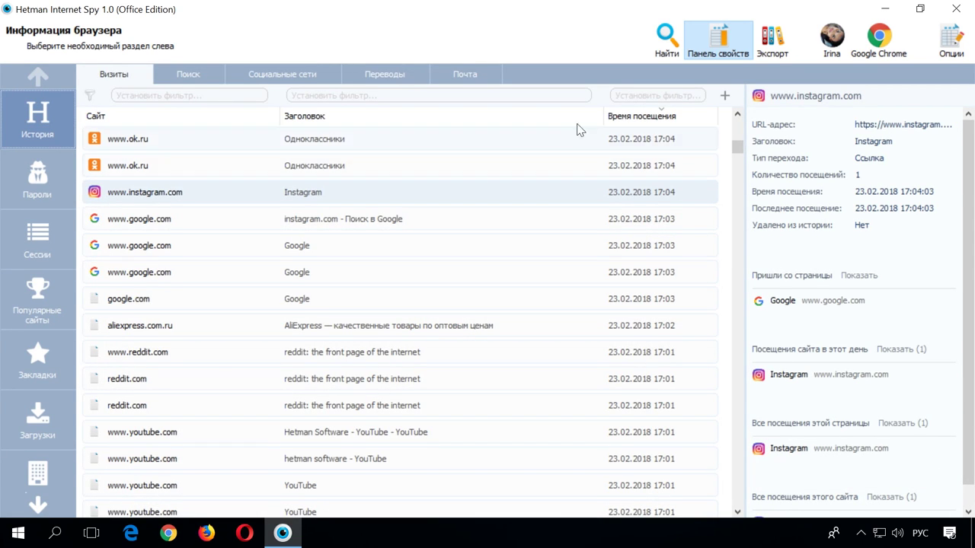
{"action": "left_click", "coordinate": [766, 45]}
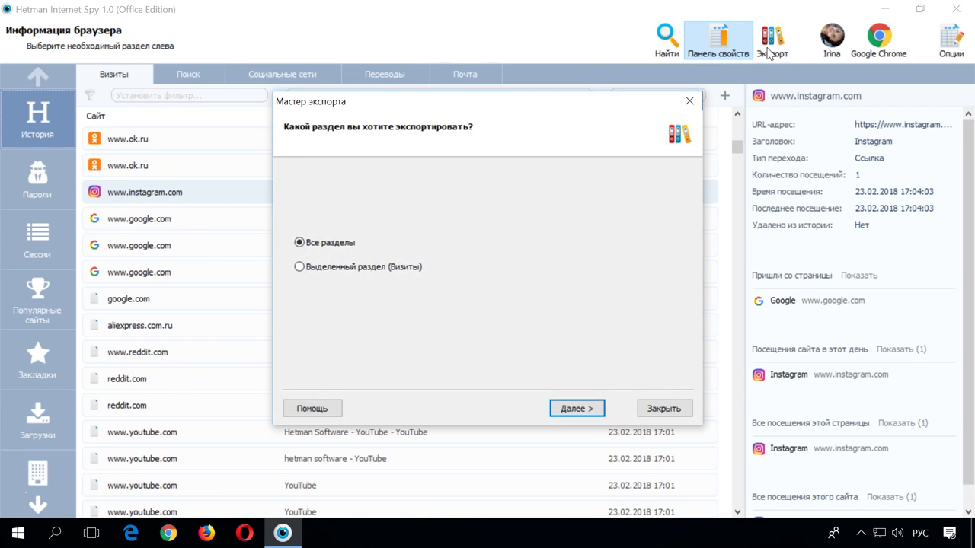
{"action": "left_click", "coordinate": [299, 268]}
{"action": "left_click", "coordinate": [569, 408]}
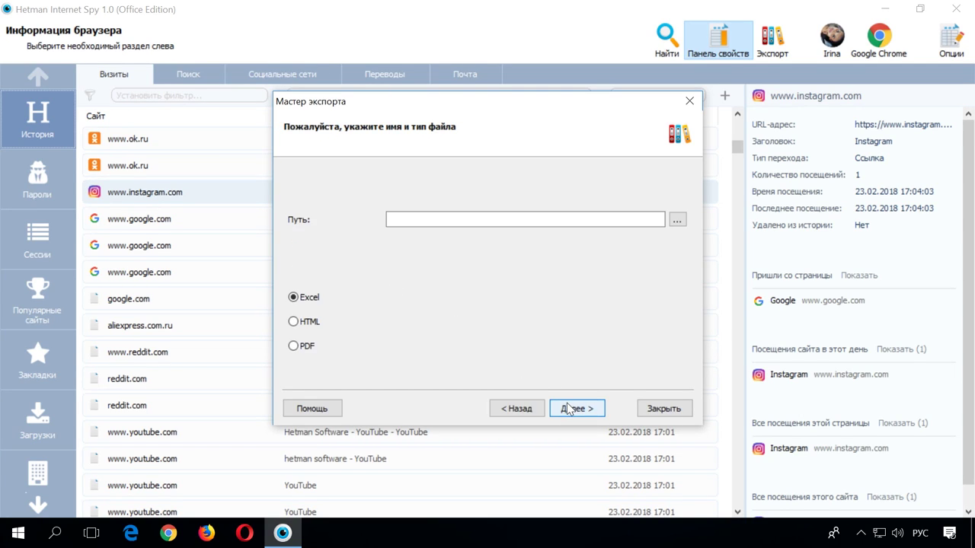
- Set the export destination to the root of drive C: with the file name Отчёт
{"action": "left_click", "coordinate": [677, 219]}
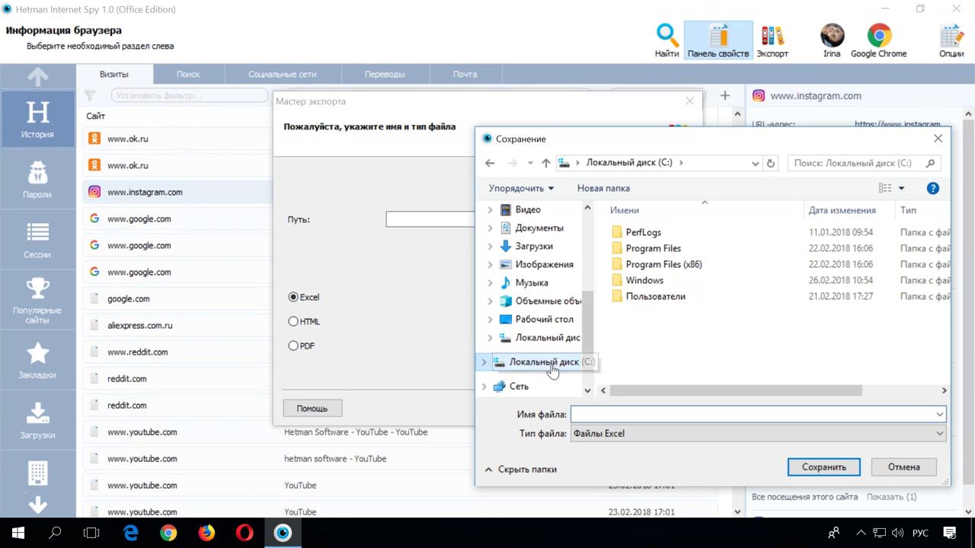
{"action": "type", "text": "Отчёт"}
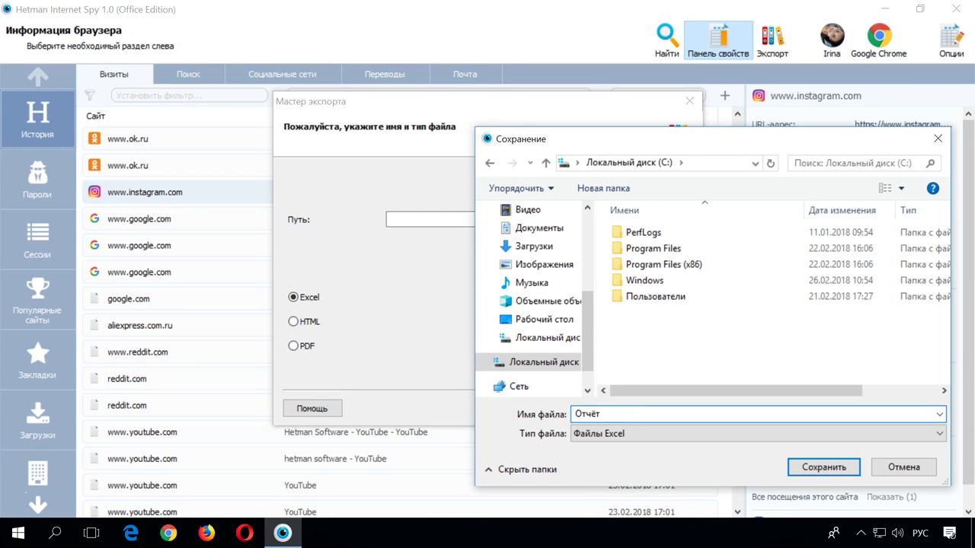
{"action": "left_click", "coordinate": [815, 466]}
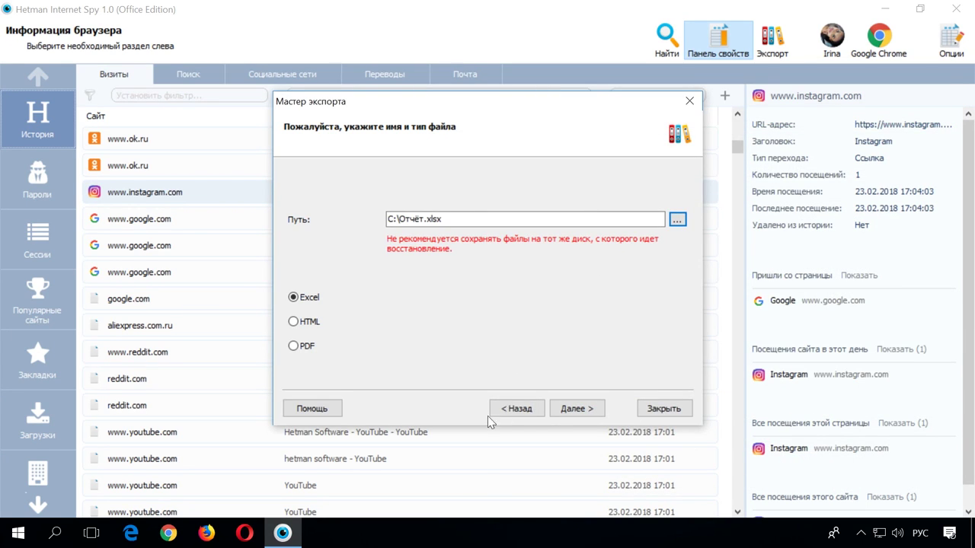
- Try the HTML and PDF formats, set the format back to Excel, and finish the export, opening the report
{"action": "left_click", "coordinate": [293, 322]}
{"action": "left_click", "coordinate": [293, 346]}
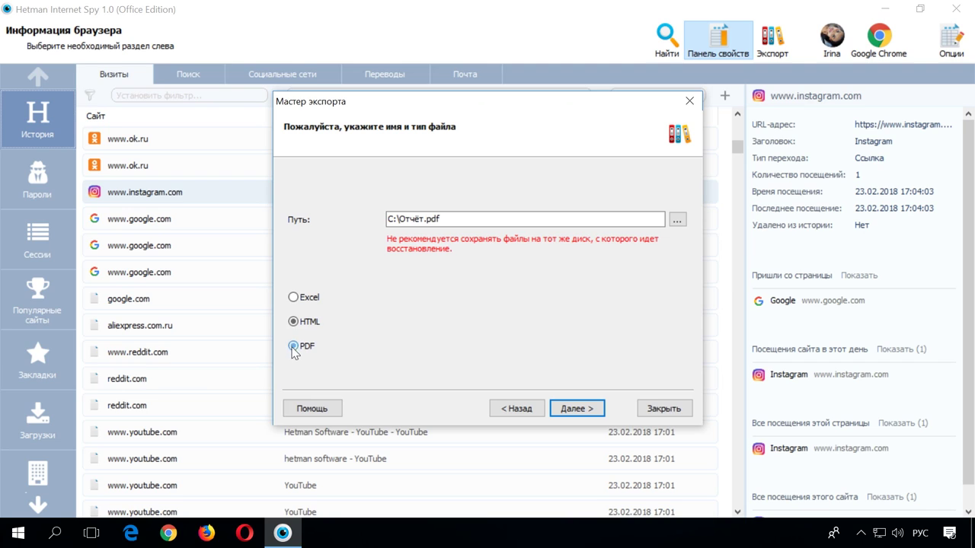
{"action": "left_click", "coordinate": [294, 297]}
{"action": "left_click", "coordinate": [575, 409]}
{"action": "left_click", "coordinate": [384, 375]}
{"action": "left_click", "coordinate": [652, 412]}
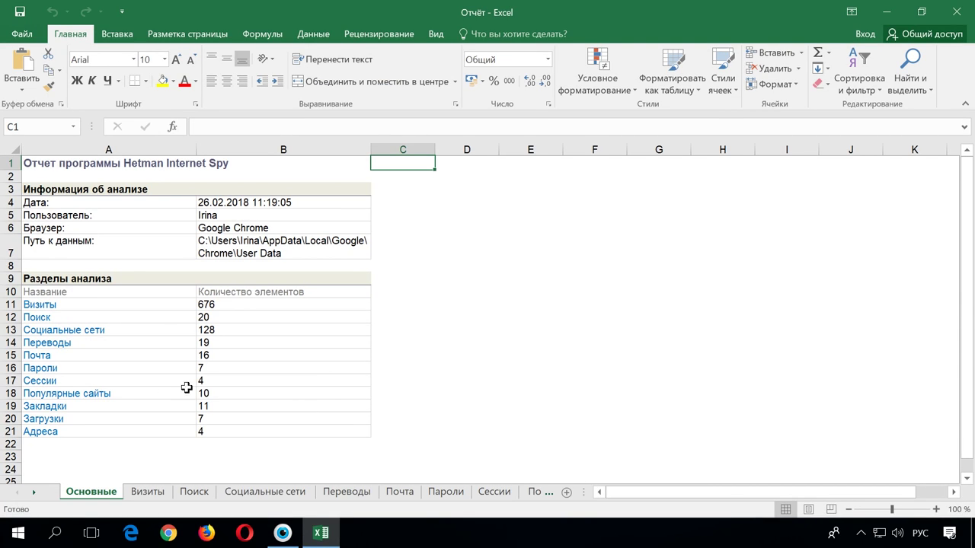
- Look through the report's Визиты, Поиск, Социальные сети, Переводы and Почта sheets in Excel and close the workbook
{"action": "left_click", "coordinate": [46, 305]}
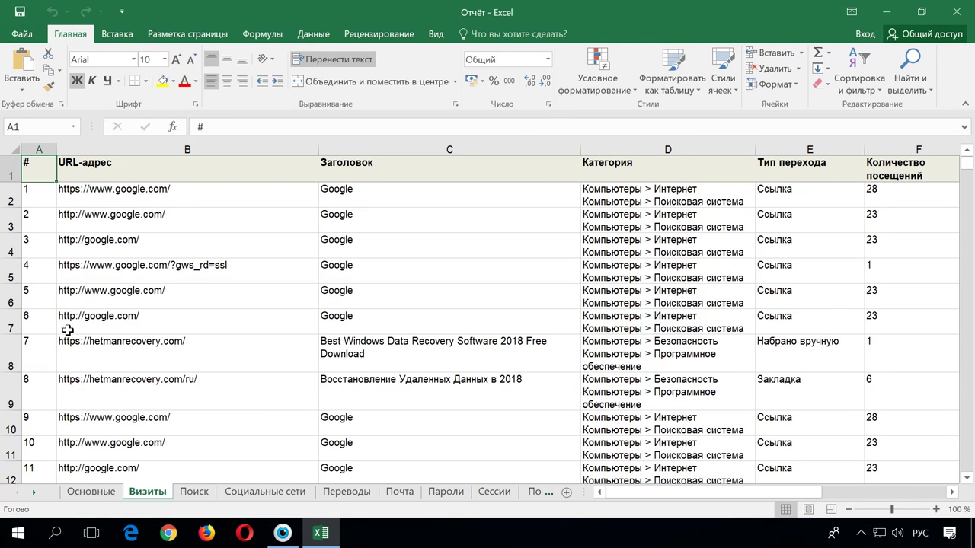
{"action": "scroll", "coordinate": [128, 373], "scroll_direction": "down", "scroll_amount": 3}
{"action": "left_click", "coordinate": [193, 492]}
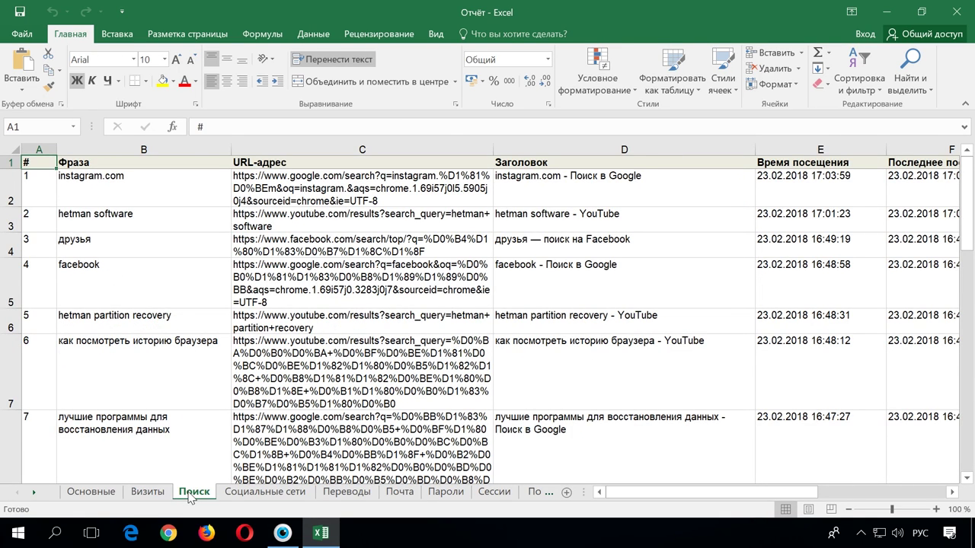
{"action": "left_click", "coordinate": [265, 492]}
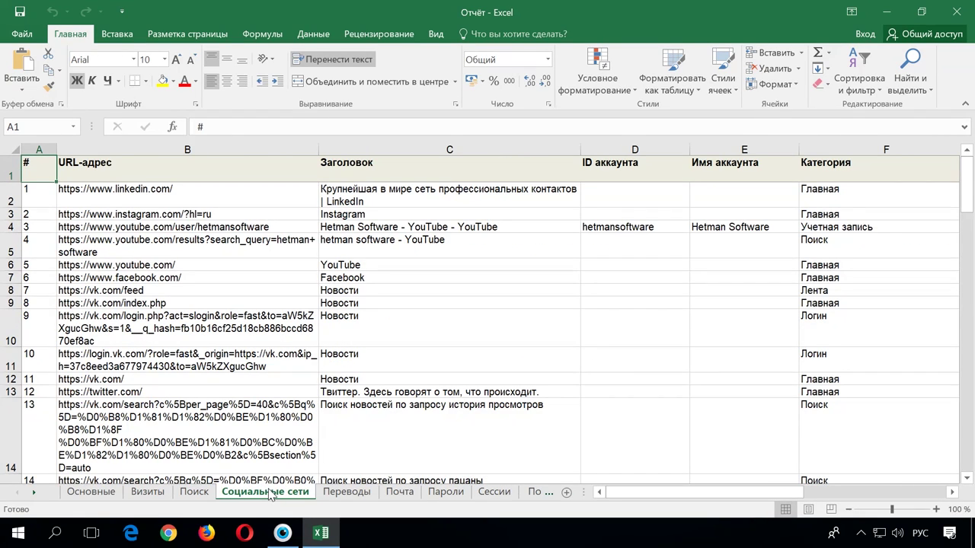
{"action": "left_click", "coordinate": [339, 493]}
{"action": "left_click", "coordinate": [399, 494]}
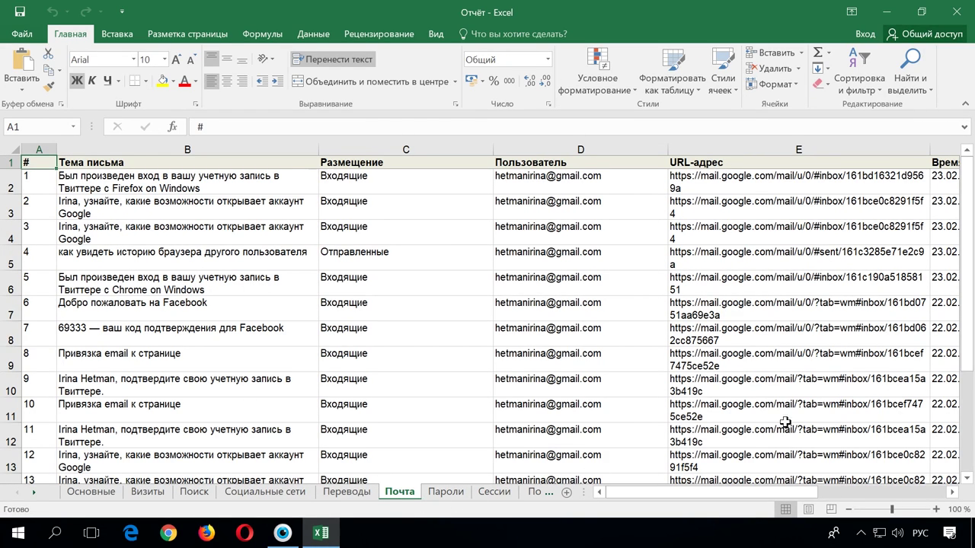
{"action": "left_click", "coordinate": [965, 15]}
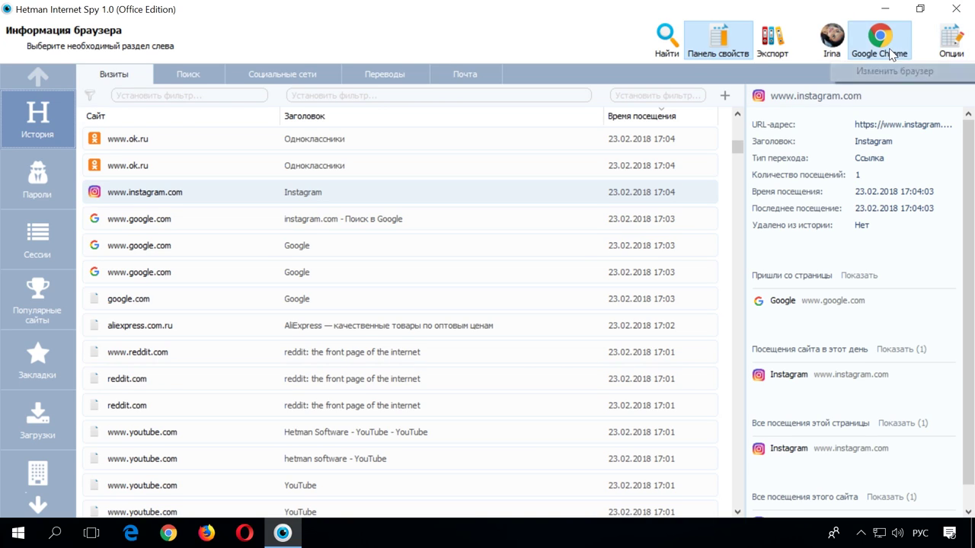
- Change the analysed browser to Opera Browser
{"action": "left_click", "coordinate": [945, 76]}
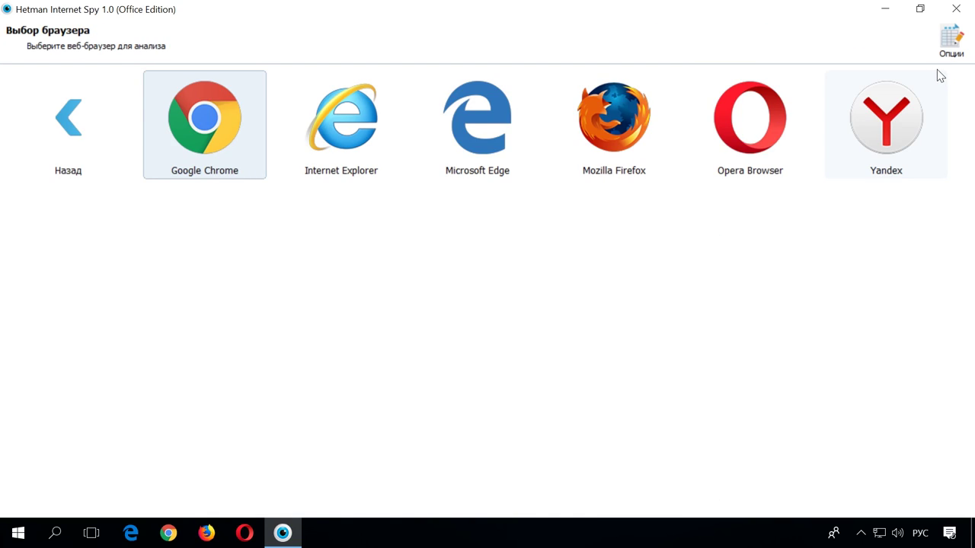
{"action": "left_click", "coordinate": [749, 137]}
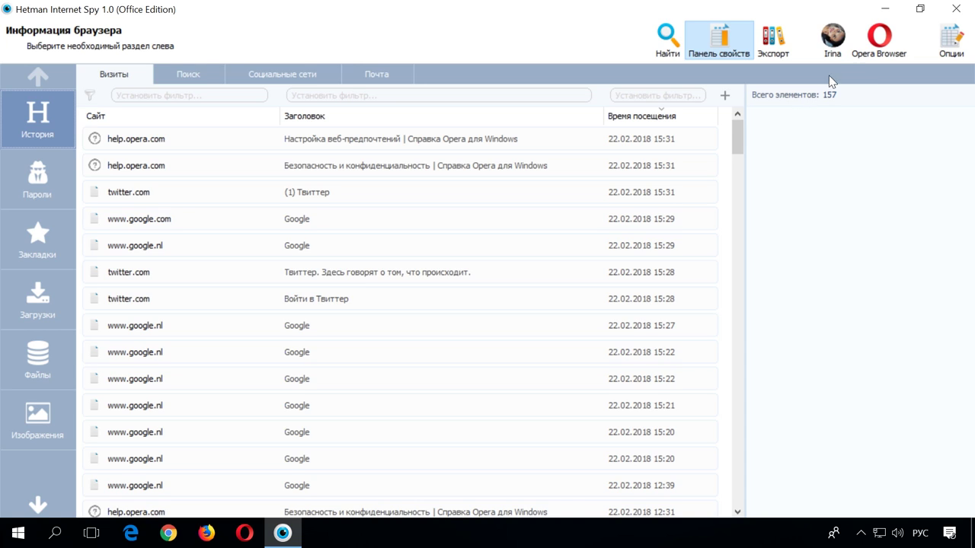
- Change the analysed user to Admin and close Hetman Internet Spy at the browser selection
{"action": "left_click", "coordinate": [843, 39]}
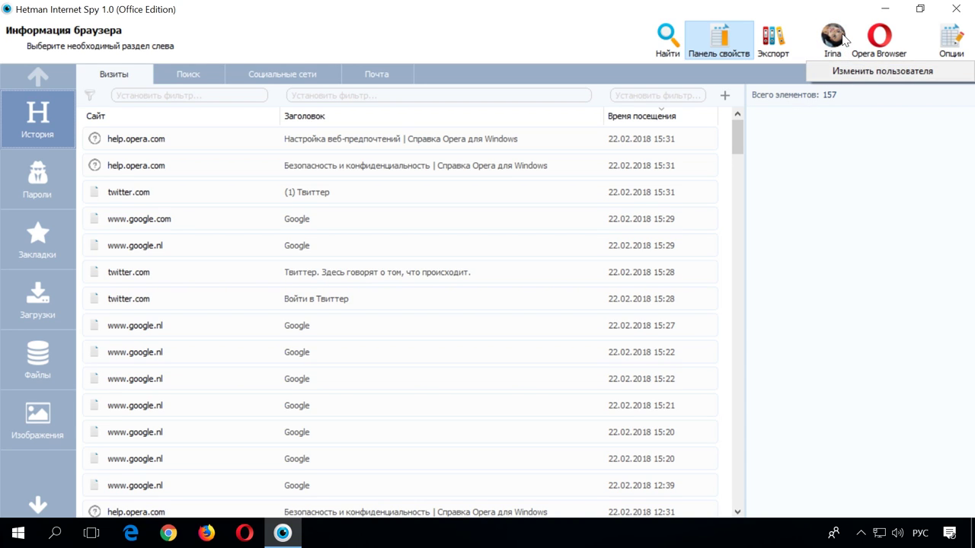
{"action": "left_click", "coordinate": [903, 77]}
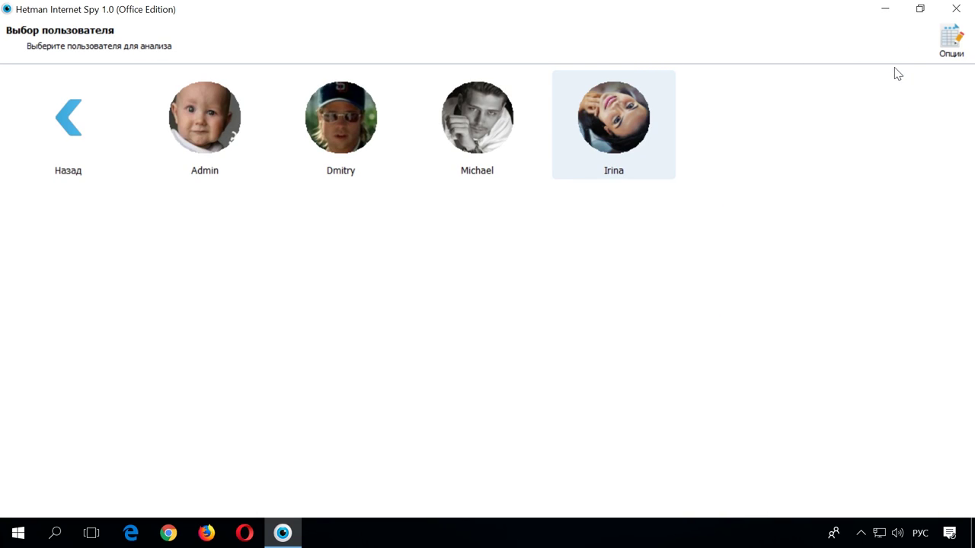
{"action": "left_click", "coordinate": [216, 135]}
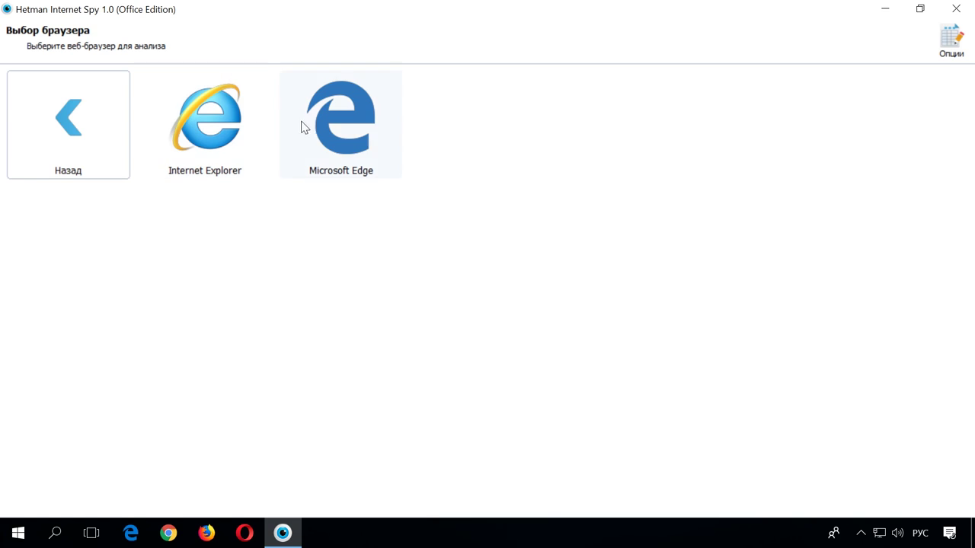
{"action": "left_click", "coordinate": [953, 15]}
{"action": "left_click", "coordinate": [955, 14]}
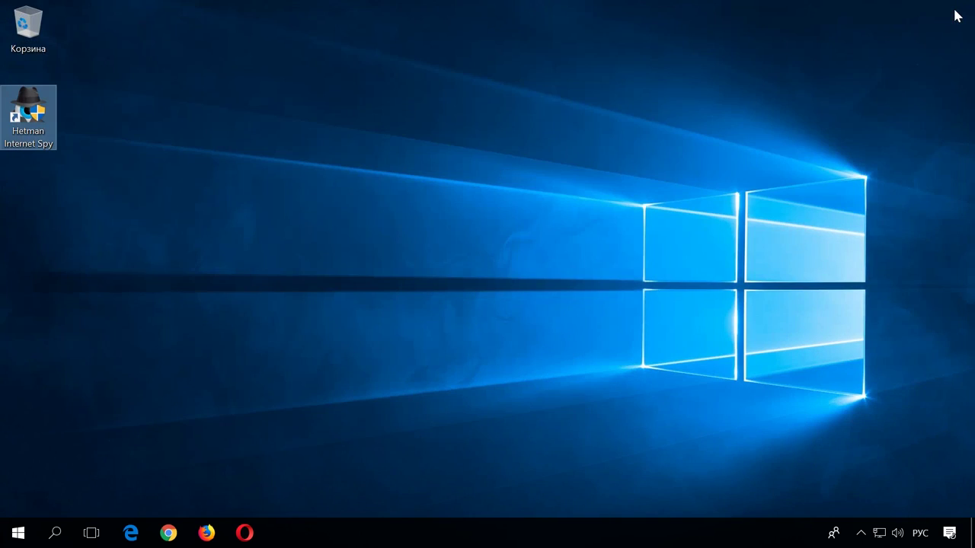